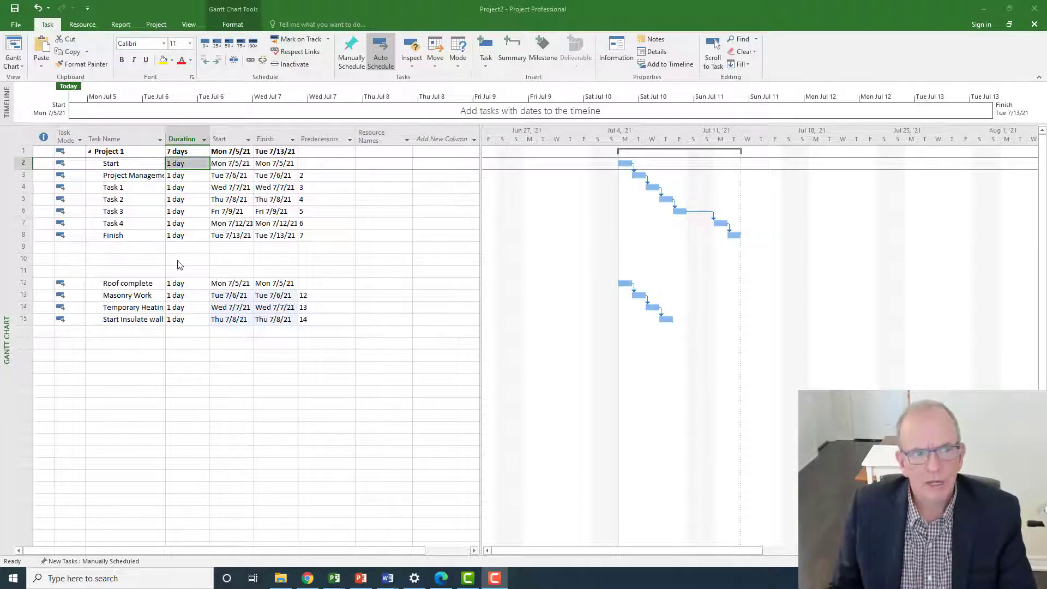
- Widen the Task Name column until the full name of Project Management Team fits
{"action": "left_click", "coordinate": [128, 261]}
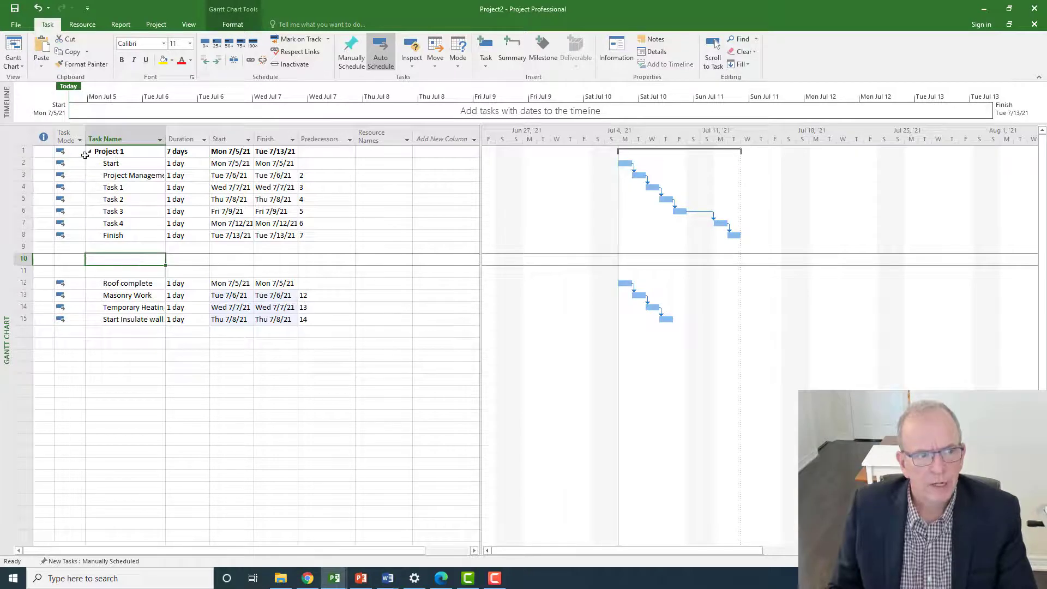
{"action": "left_click_drag", "start_coordinate": [14, 151], "coordinate": [14, 238]}
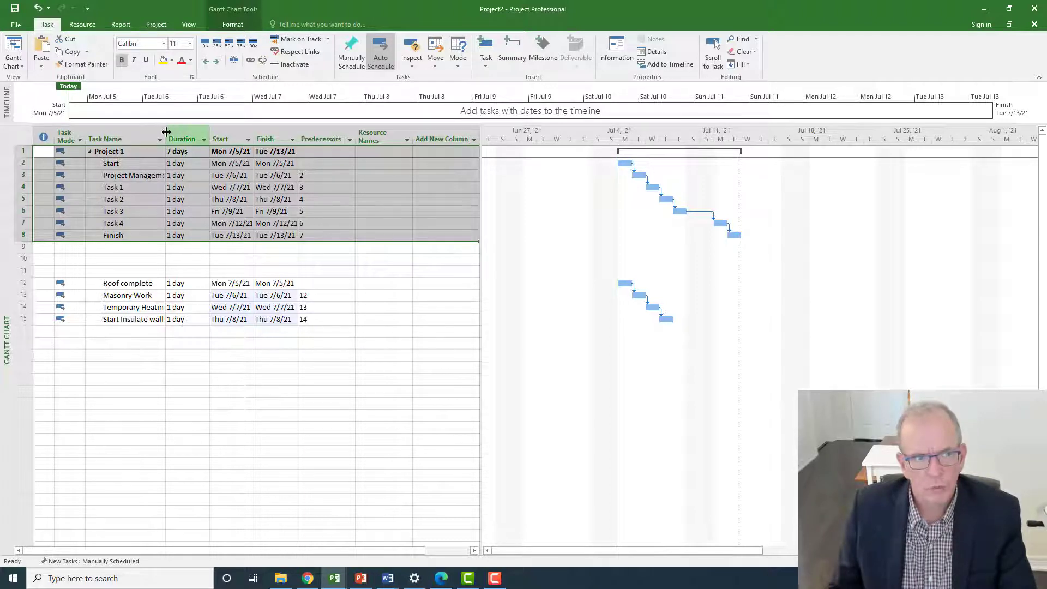
{"action": "left_click_drag", "start_coordinate": [166, 132], "coordinate": [201, 134]}
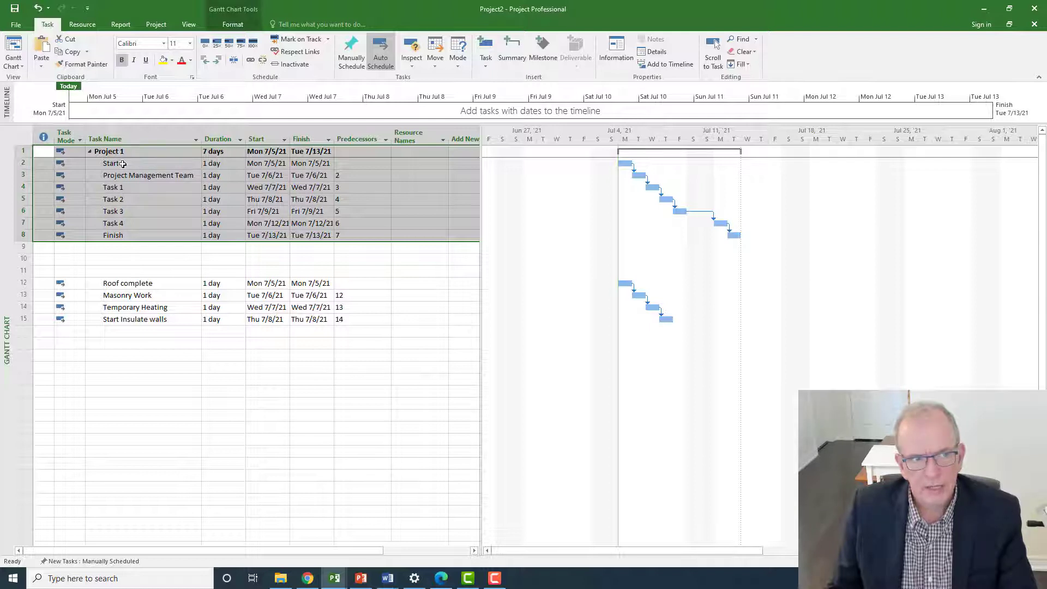
- Set the durations of the Start and Finish tasks to 0 days, making them milestones
{"action": "left_click", "coordinate": [218, 163]}
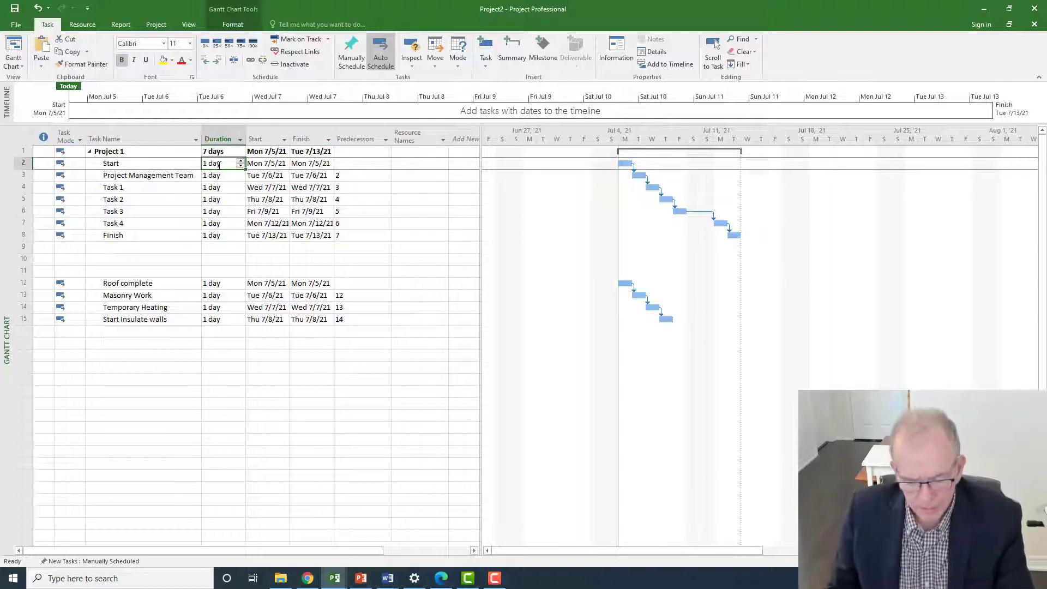
{"action": "type", "text": "0"}
{"action": "left_click", "coordinate": [219, 238]}
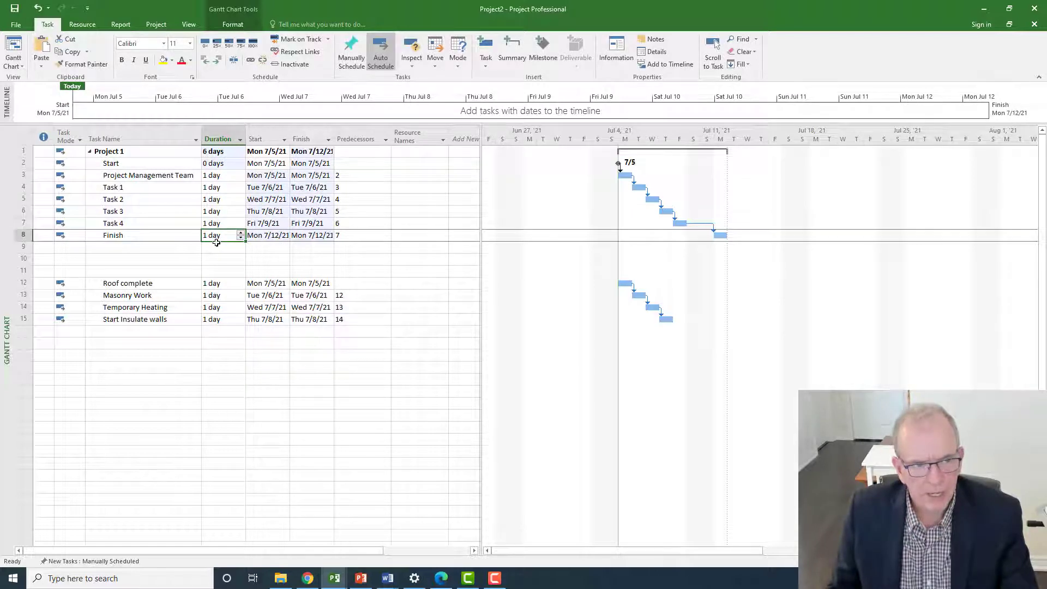
{"action": "type", "text": "0"}
{"action": "left_click", "coordinate": [213, 249]}
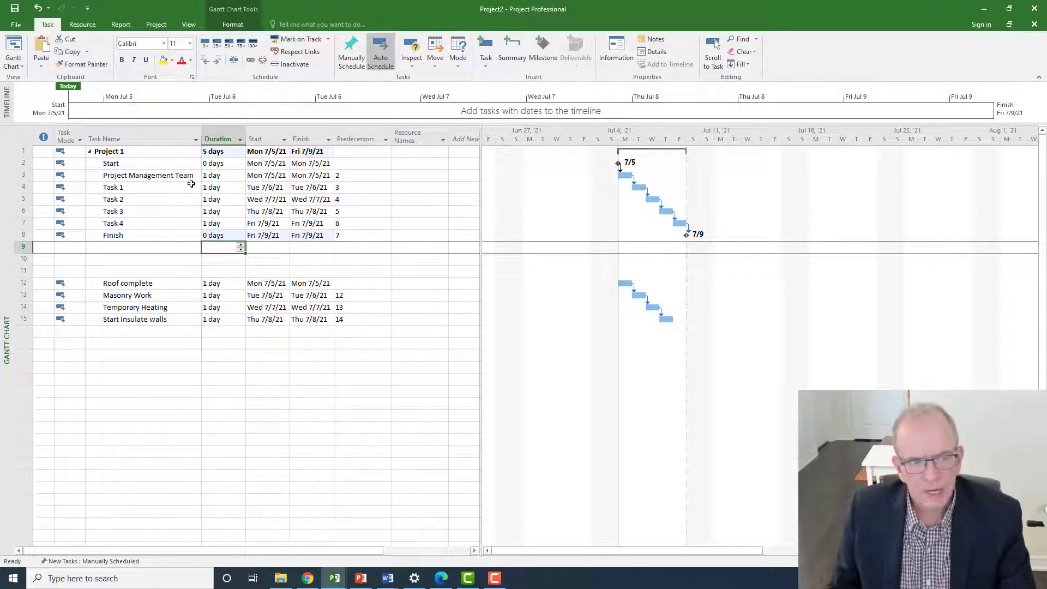
- Set the predecessor of Task 1 to task 2, so it follows the Start milestone
{"action": "left_click", "coordinate": [346, 176]}
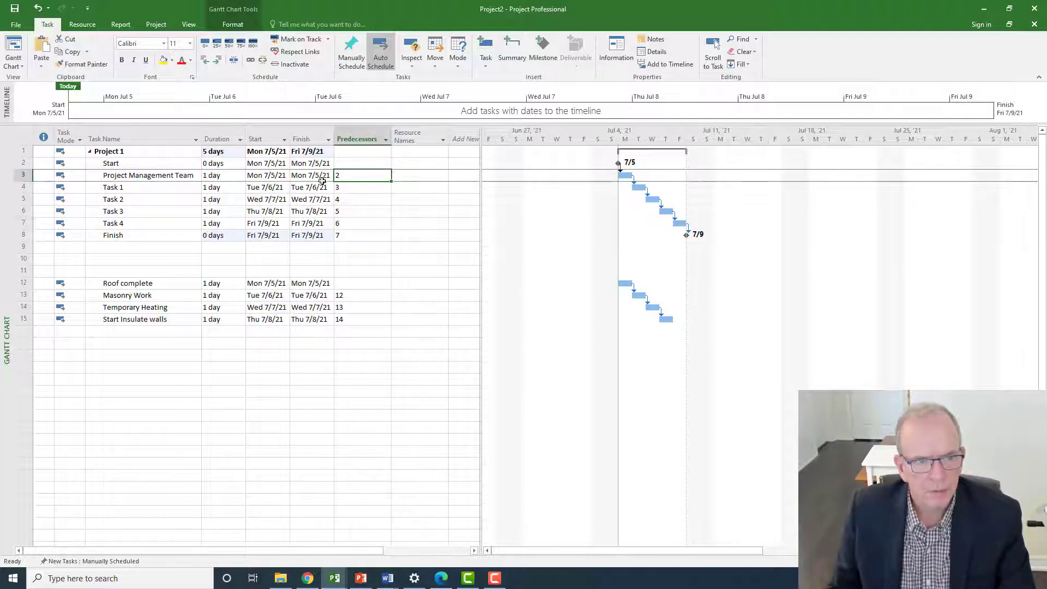
{"action": "left_click", "coordinate": [338, 187]}
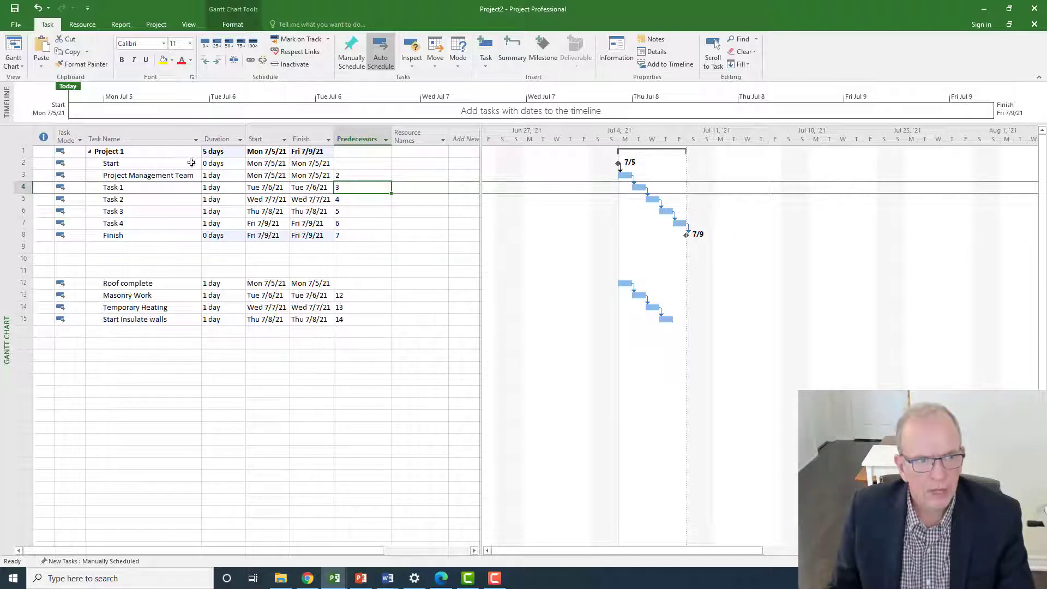
{"action": "type", "text": "2"}
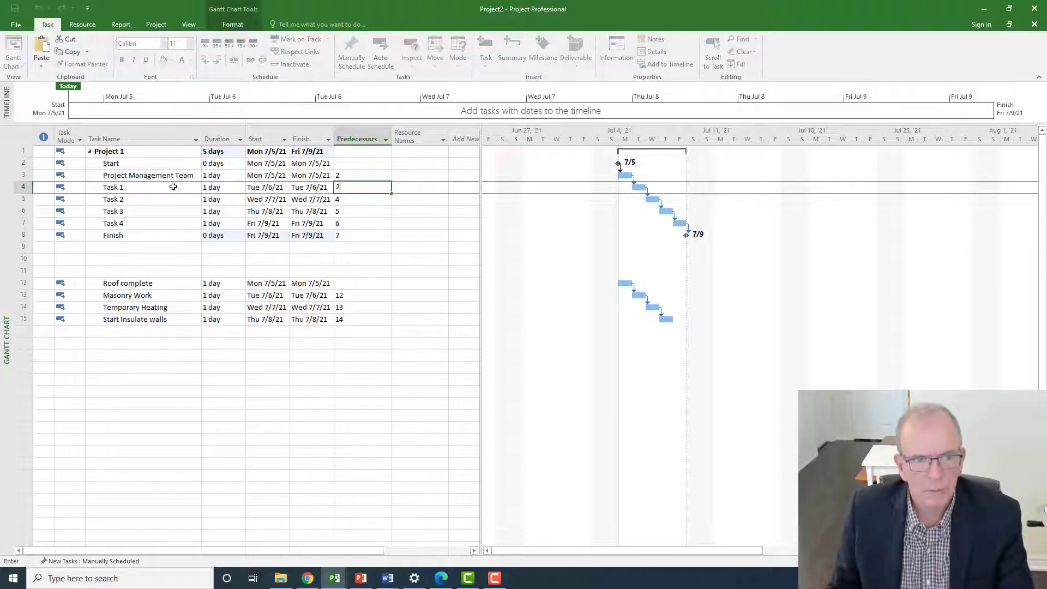
{"action": "left_click", "coordinate": [210, 210]}
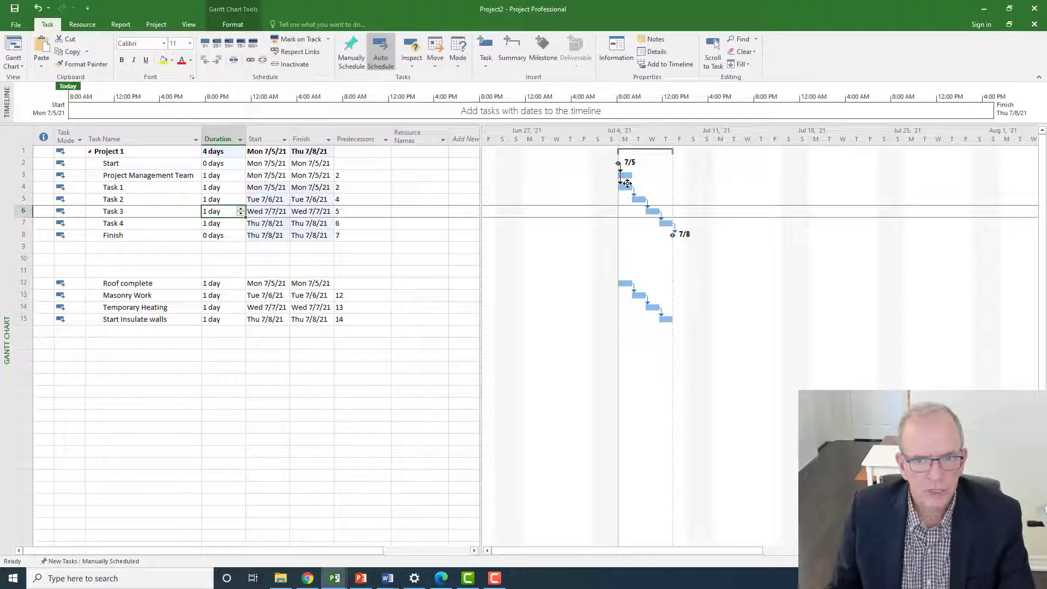
- Add task 3 as a second predecessor of the Finish milestone, making its predecessors 7,3
{"action": "left_click", "coordinate": [353, 234]}
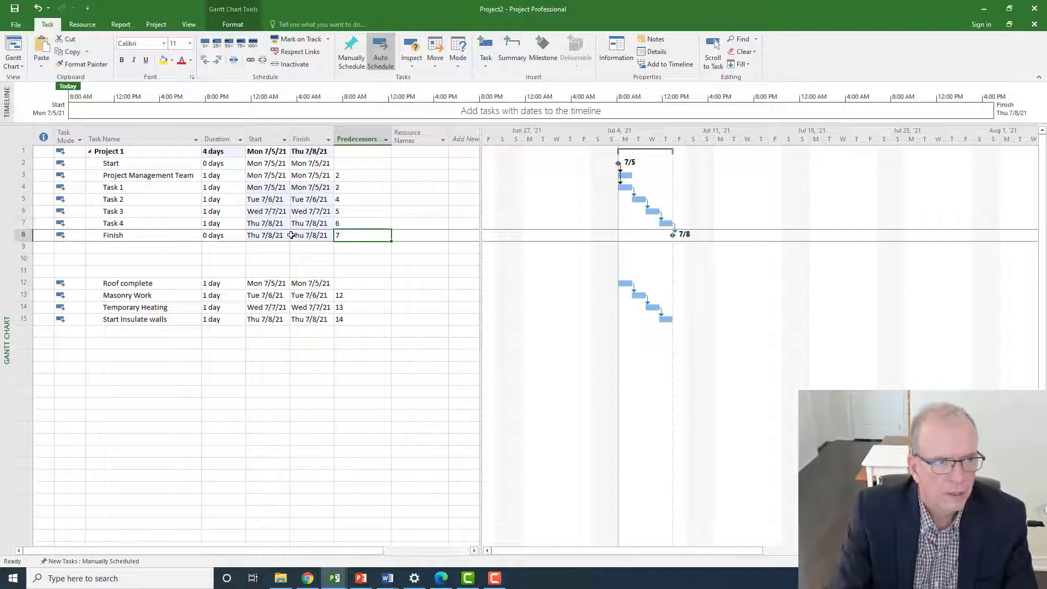
{"action": "key", "text": "F2"}
{"action": "type", "text": ",3"}
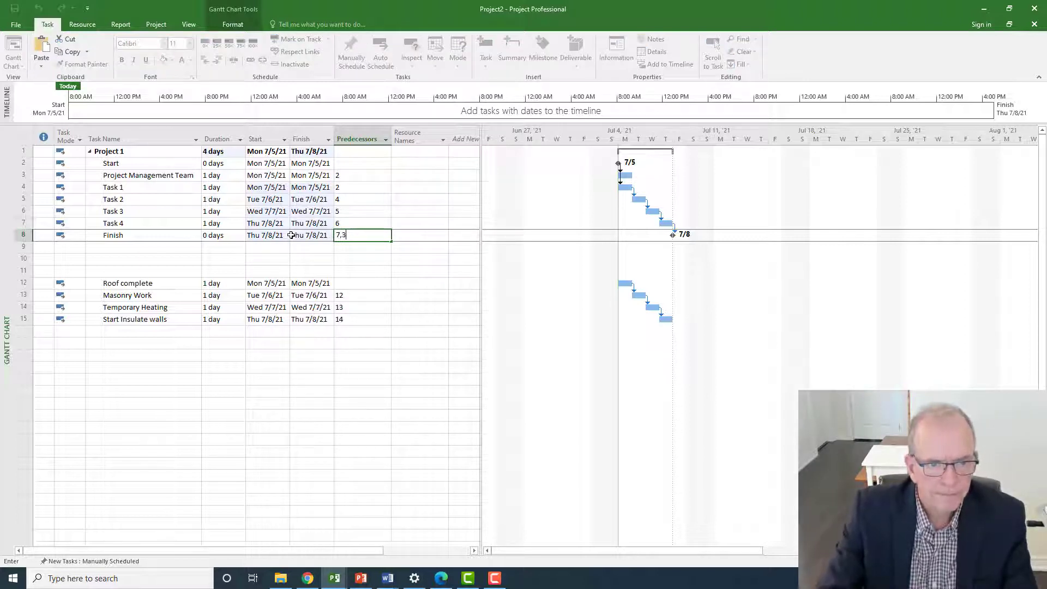
{"action": "key", "text": "Return"}
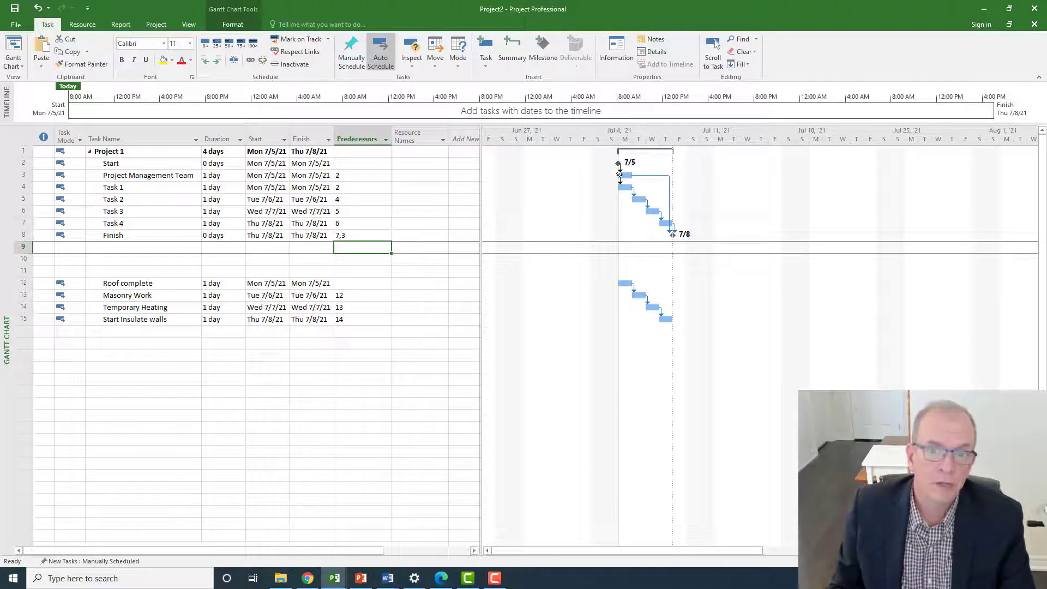
{"action": "mouse_move", "coordinate": [620, 173]}
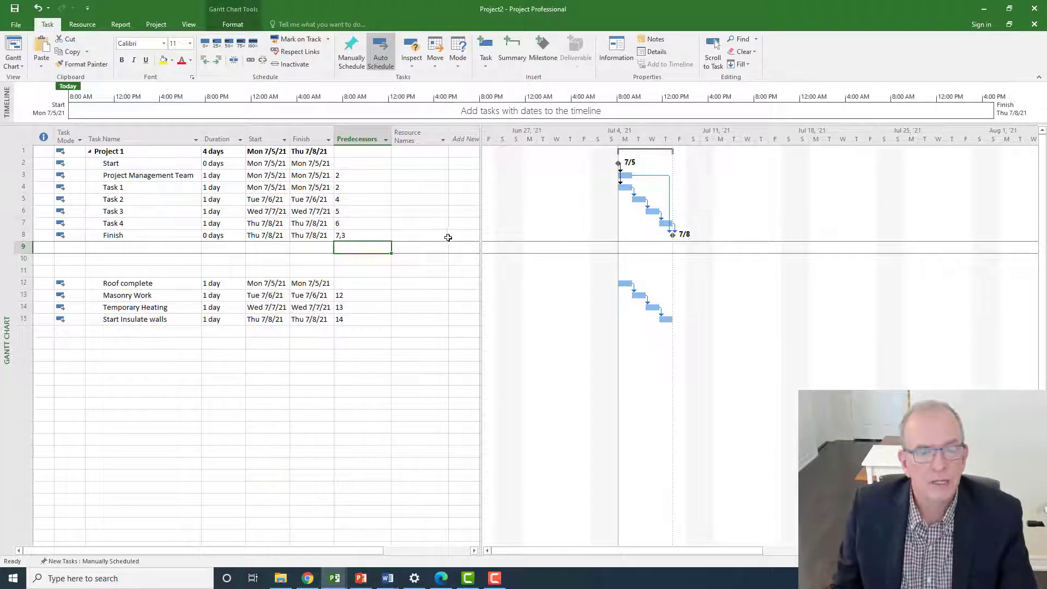
- Set the durations of Task 1, Task 2, Task 3 and Task 4 to 2, 3, 4 and 5 days respectively
{"action": "left_click", "coordinate": [221, 188]}
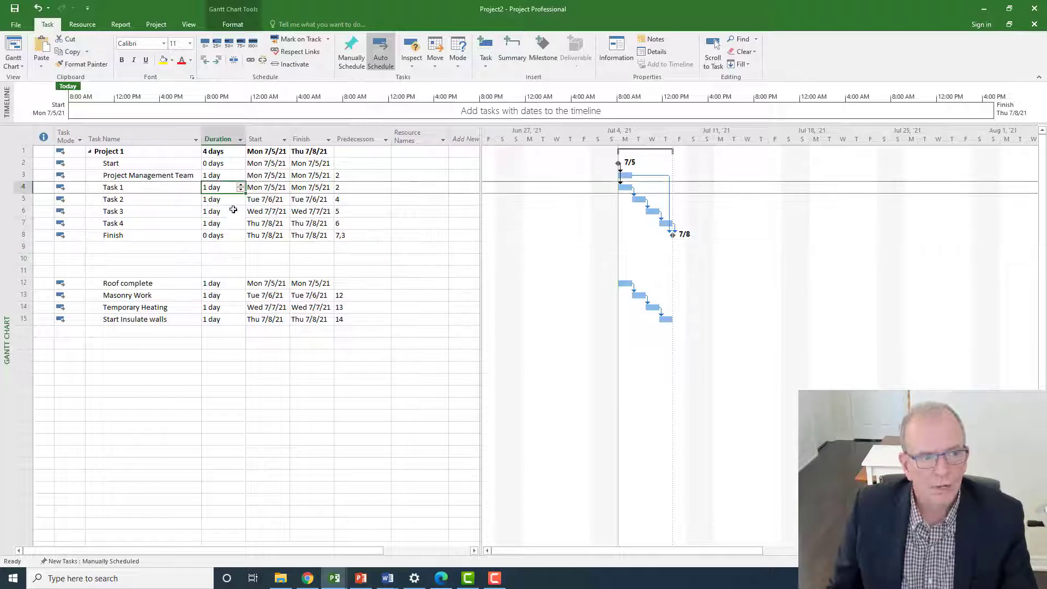
{"action": "type", "text": "2"}
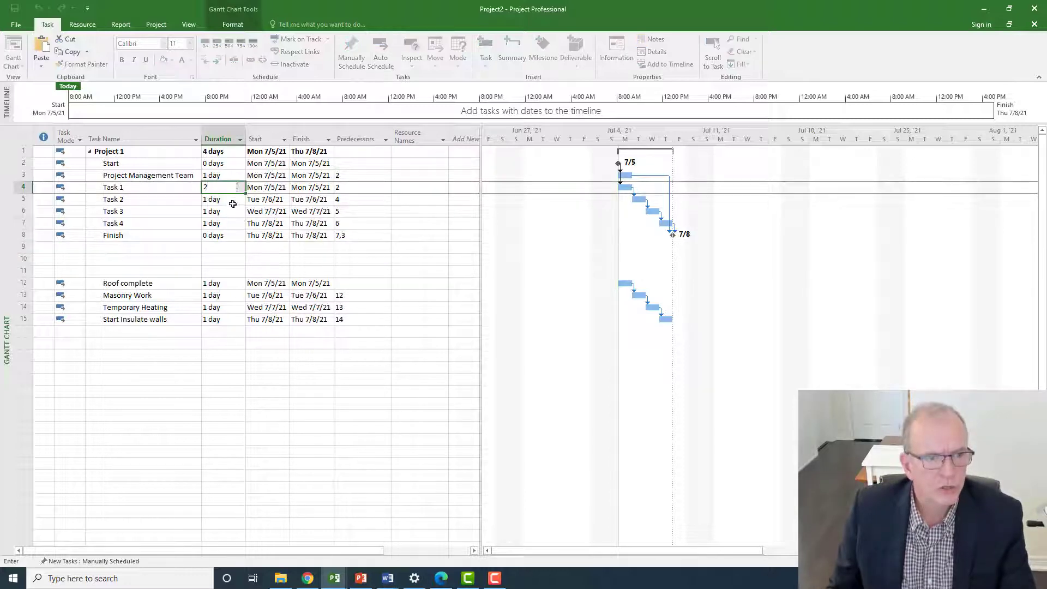
{"action": "key", "text": "Return"}
{"action": "type", "text": "3"}
{"action": "key", "text": "Return"}
{"action": "type", "text": "4"}
{"action": "key", "text": "Return"}
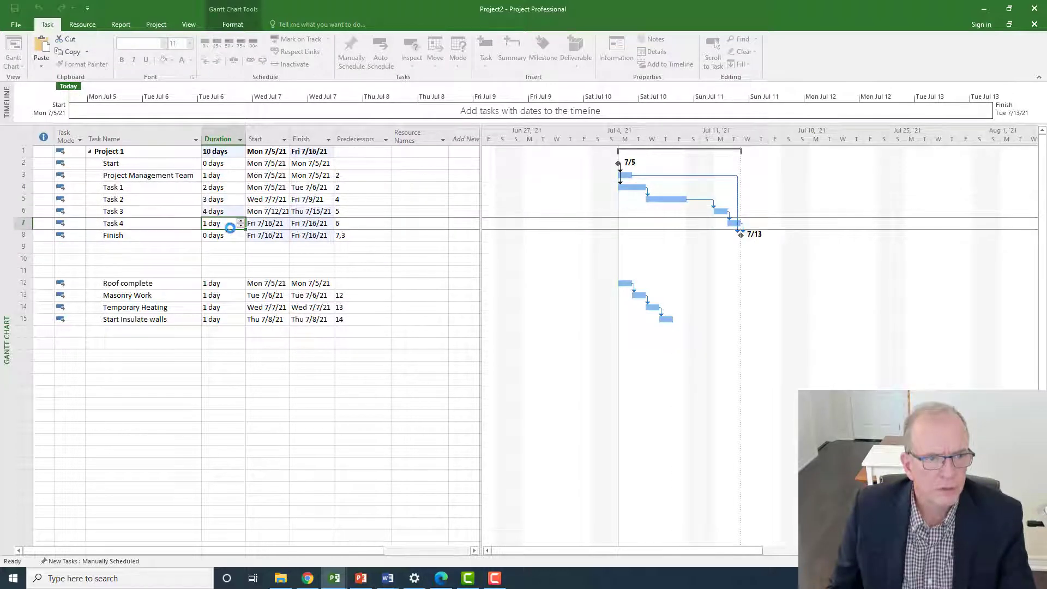
{"action": "type", "text": "5"}
{"action": "key", "text": "Return"}
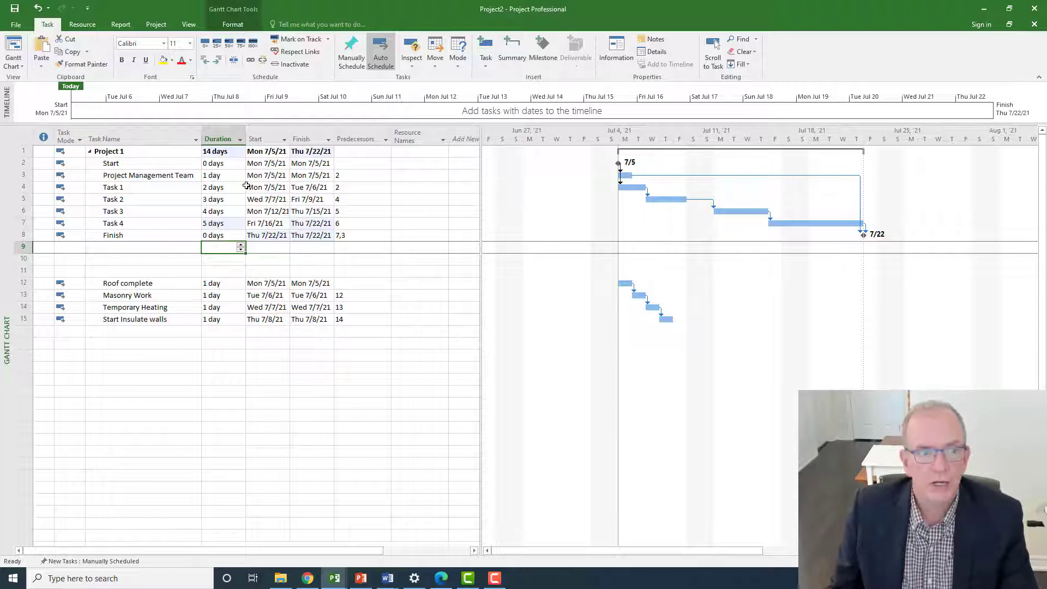
- Increase the duration of Task 1 to 3 days
{"action": "left_click", "coordinate": [218, 188]}
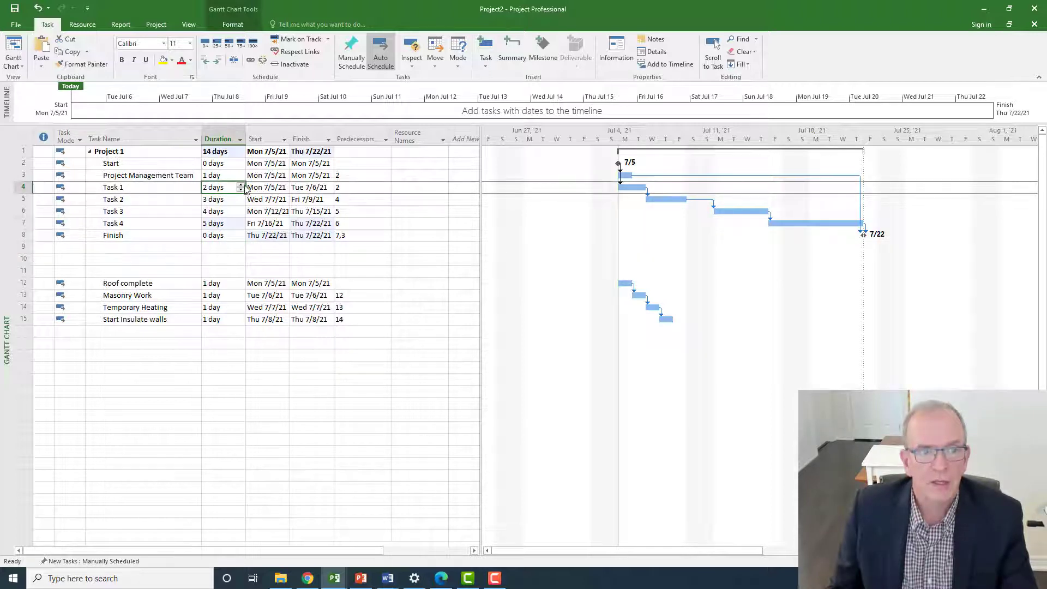
{"action": "left_click", "coordinate": [241, 185]}
{"action": "key", "text": "Return"}
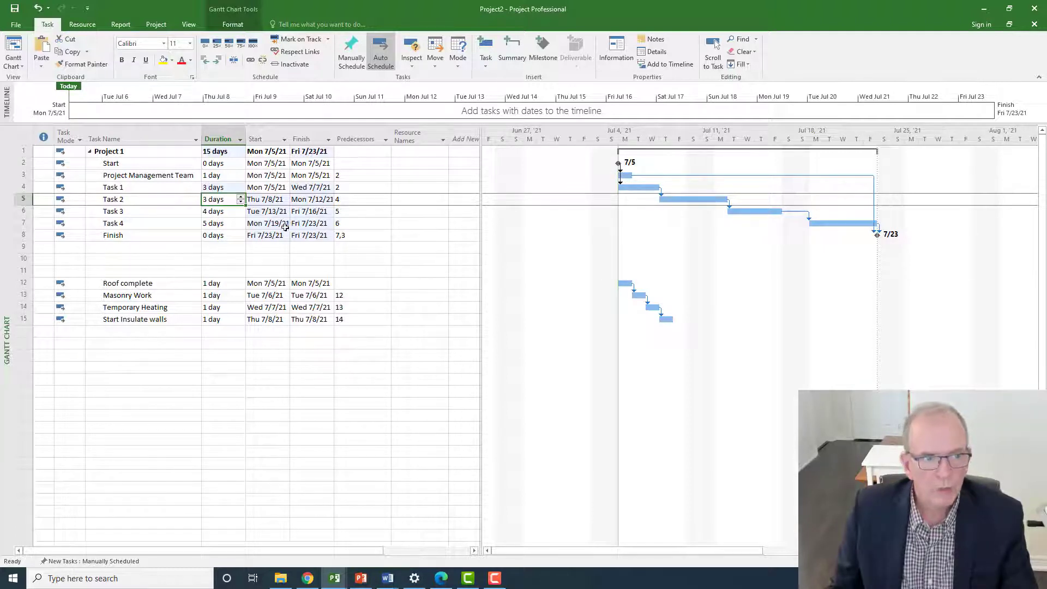
{"action": "left_click", "coordinate": [285, 248]}
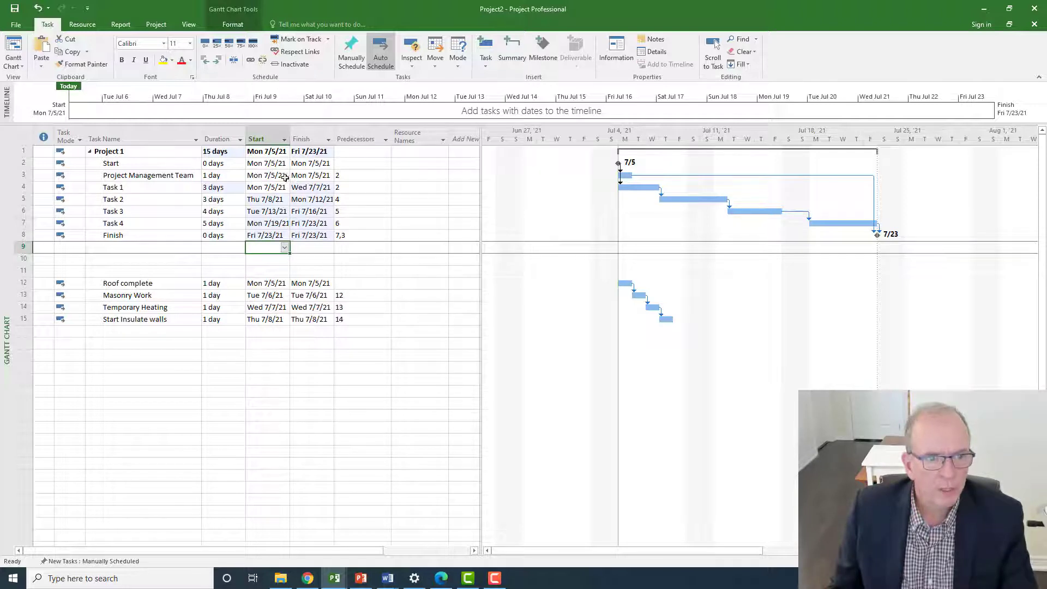
{"action": "left_click", "coordinate": [166, 163]}
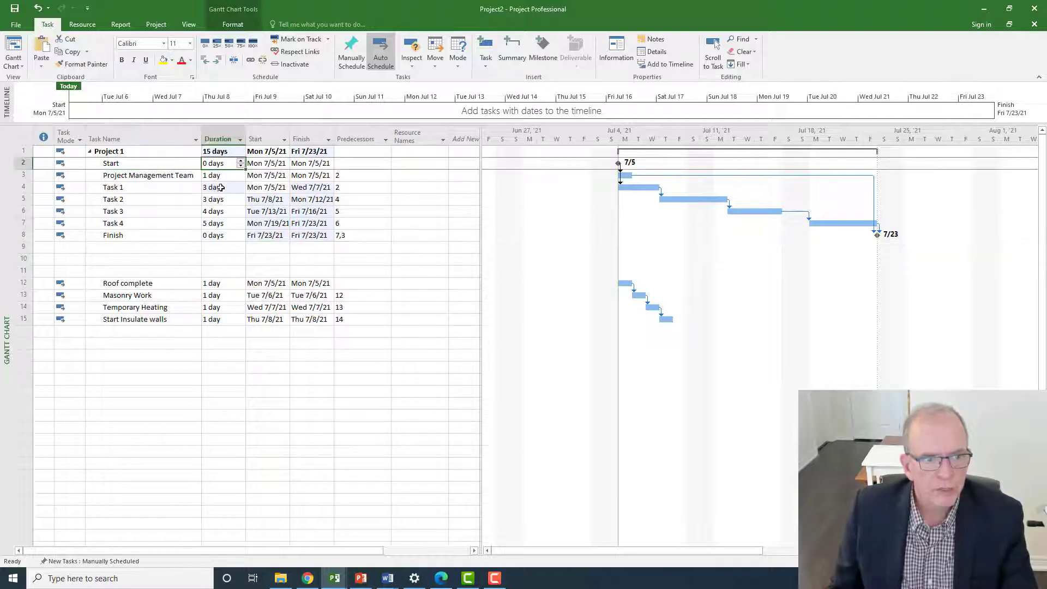
{"action": "left_click", "coordinate": [212, 234]}
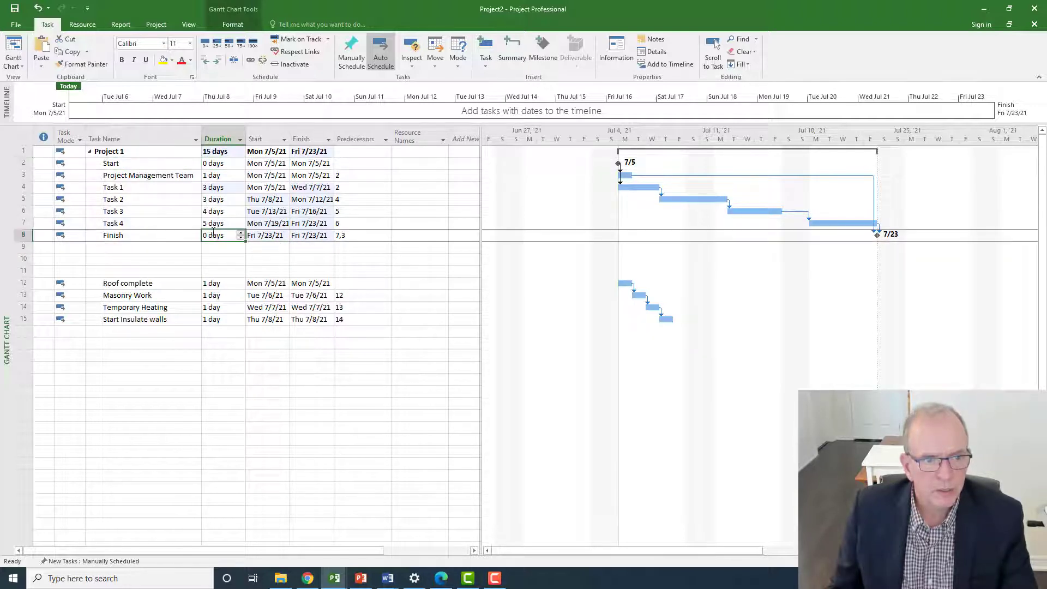
{"action": "left_click", "coordinate": [219, 163]}
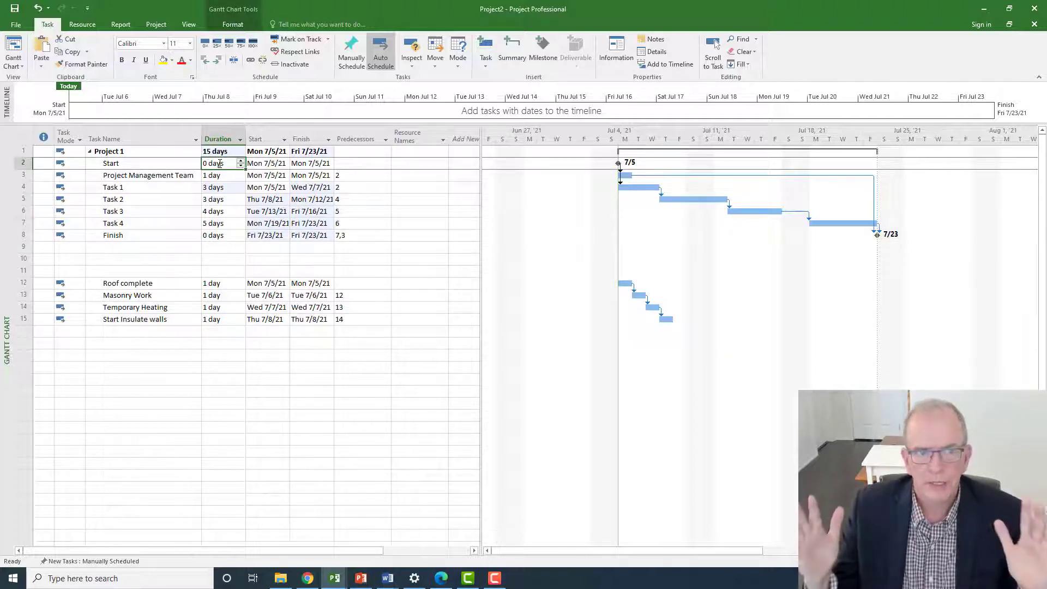
- Copy the Start milestone's finish date and paste it as a Text Data link into the start date of Project Management Team
{"action": "left_click", "coordinate": [310, 163]}
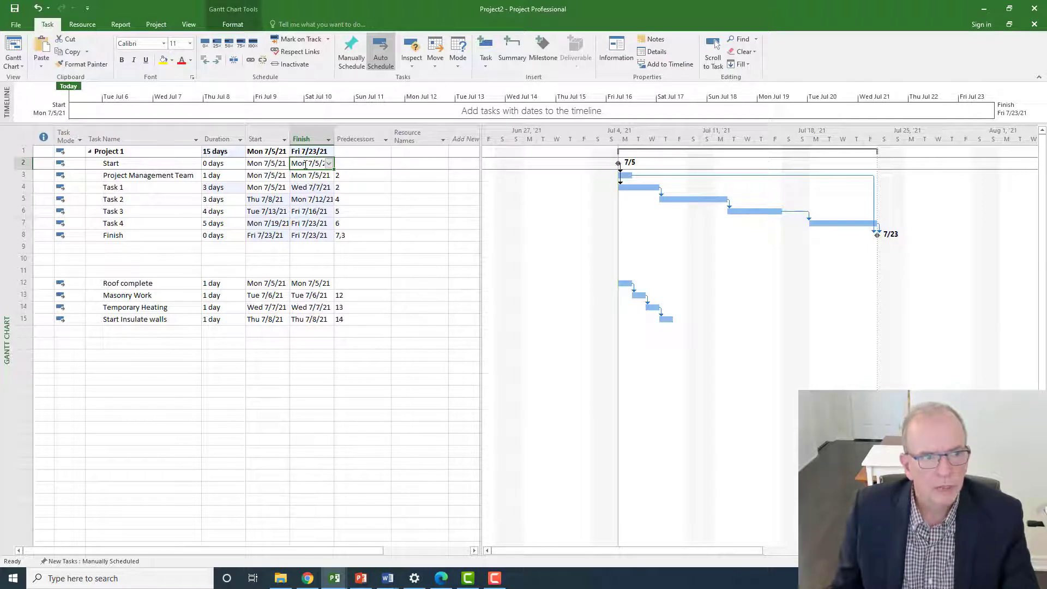
{"action": "right_click", "coordinate": [305, 164]}
{"action": "left_click", "coordinate": [315, 185]}
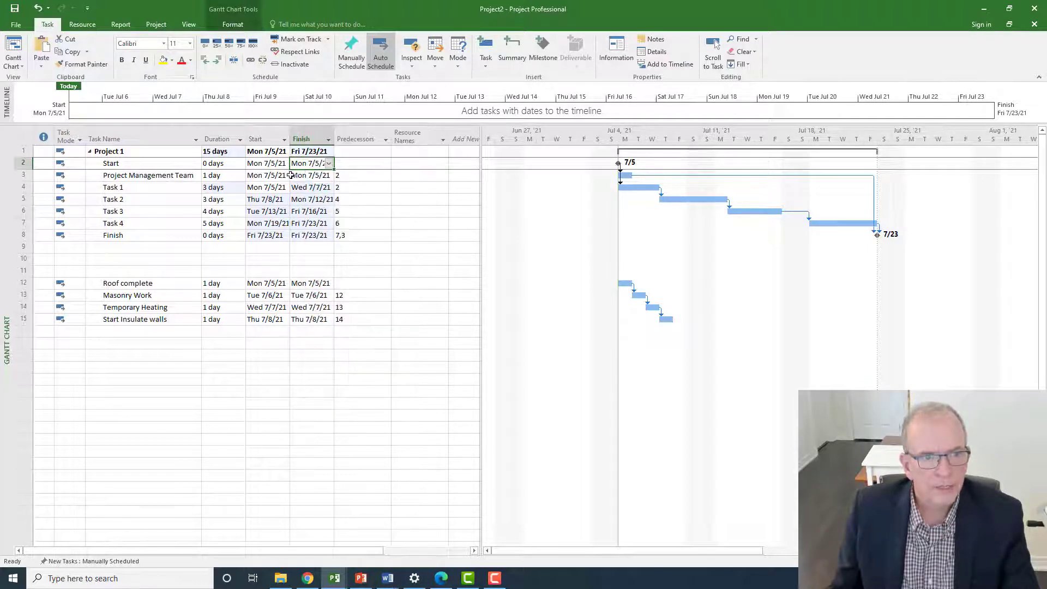
{"action": "left_click", "coordinate": [265, 175]}
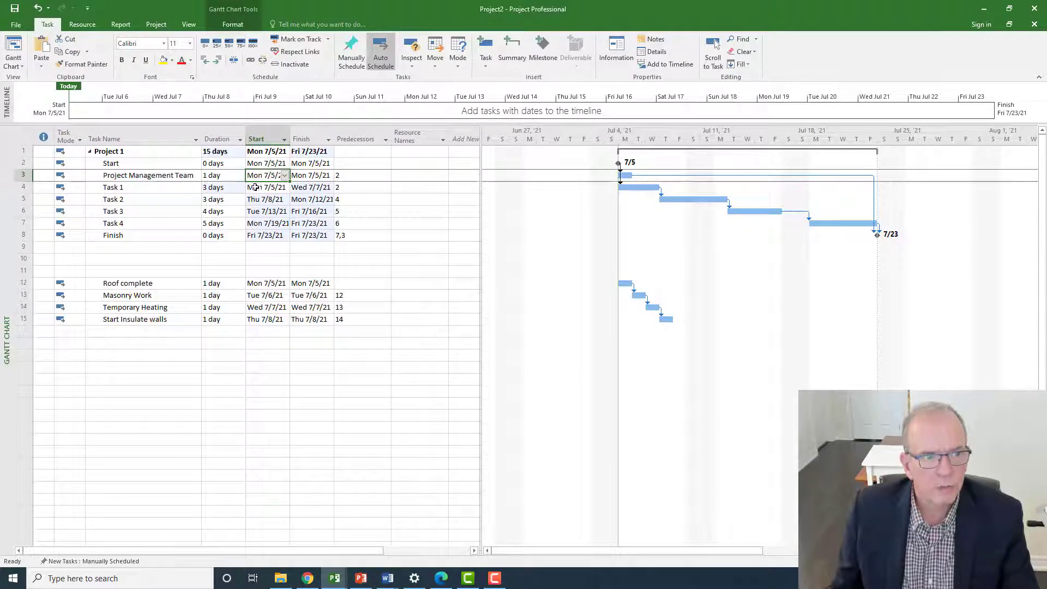
{"action": "right_click", "coordinate": [264, 178]}
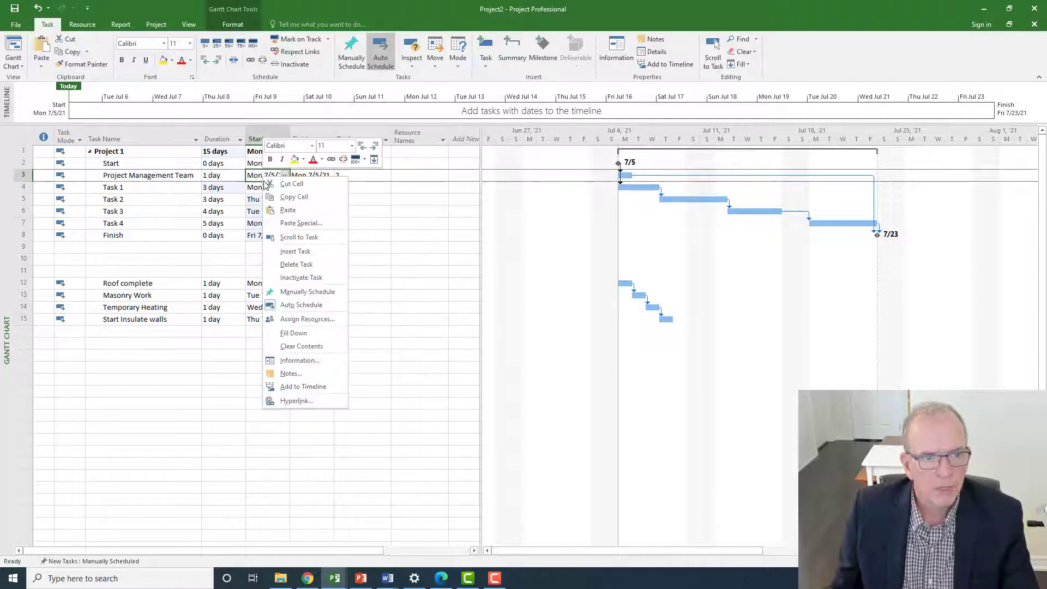
{"action": "left_click", "coordinate": [305, 228]}
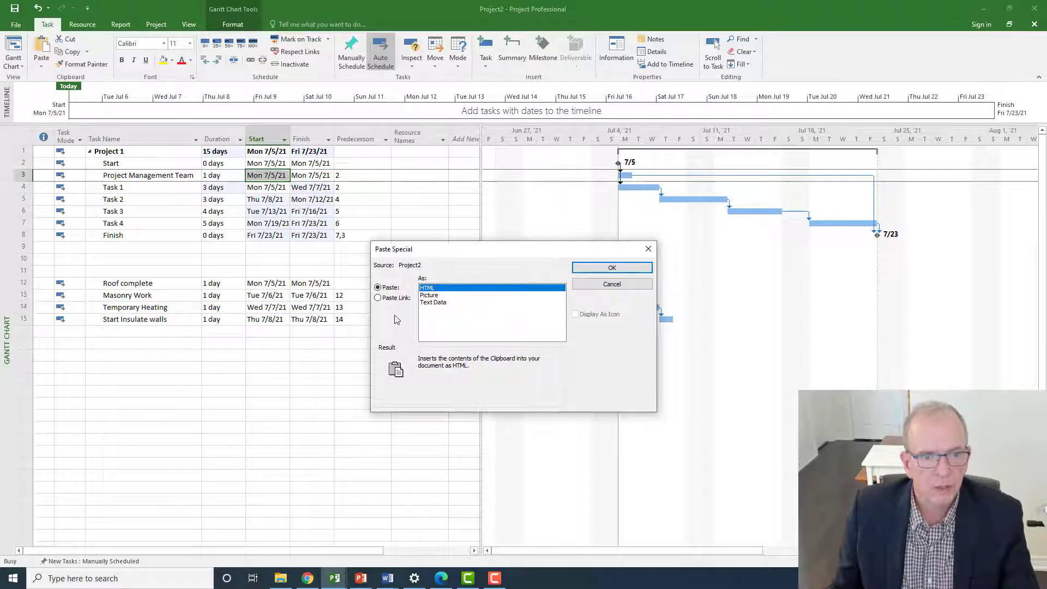
{"action": "left_click", "coordinate": [378, 298]}
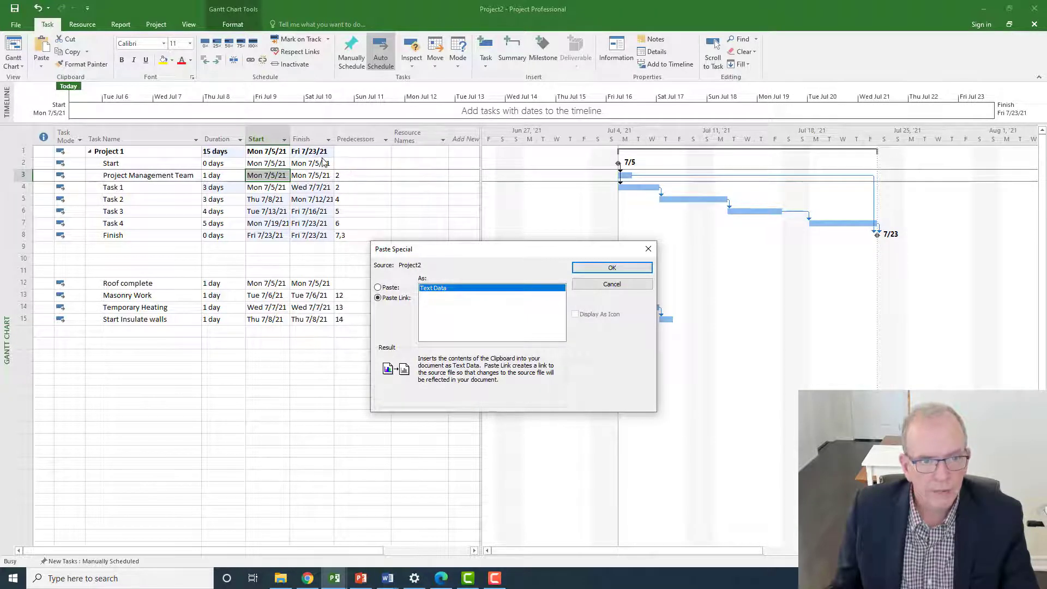
{"action": "left_click", "coordinate": [607, 267]}
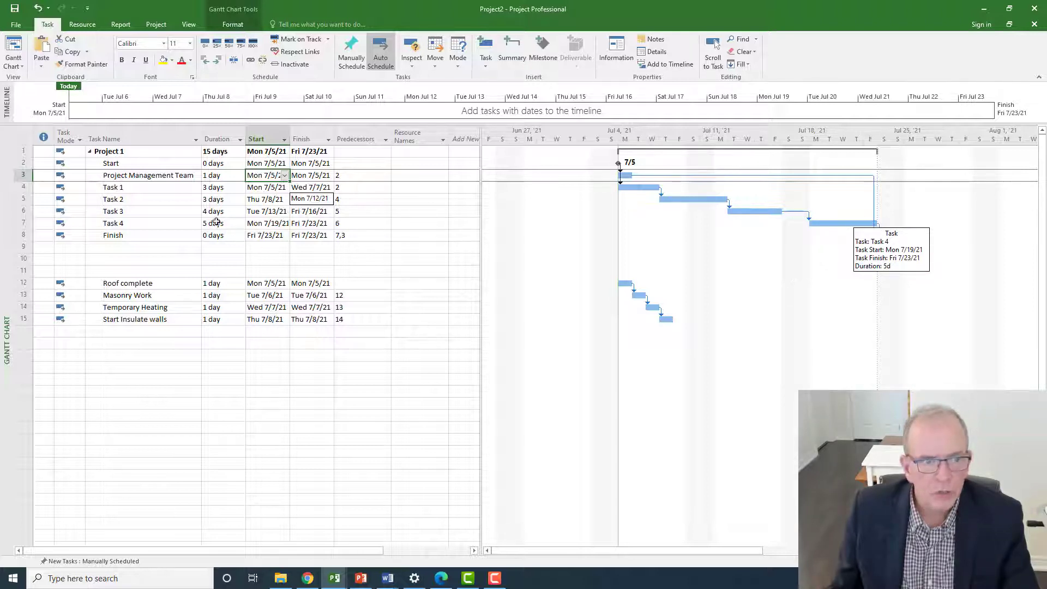
- Copy Task 4's finish date and paste it as a Text Data link into the finish date of Project Management Team
{"action": "left_click", "coordinate": [136, 235]}
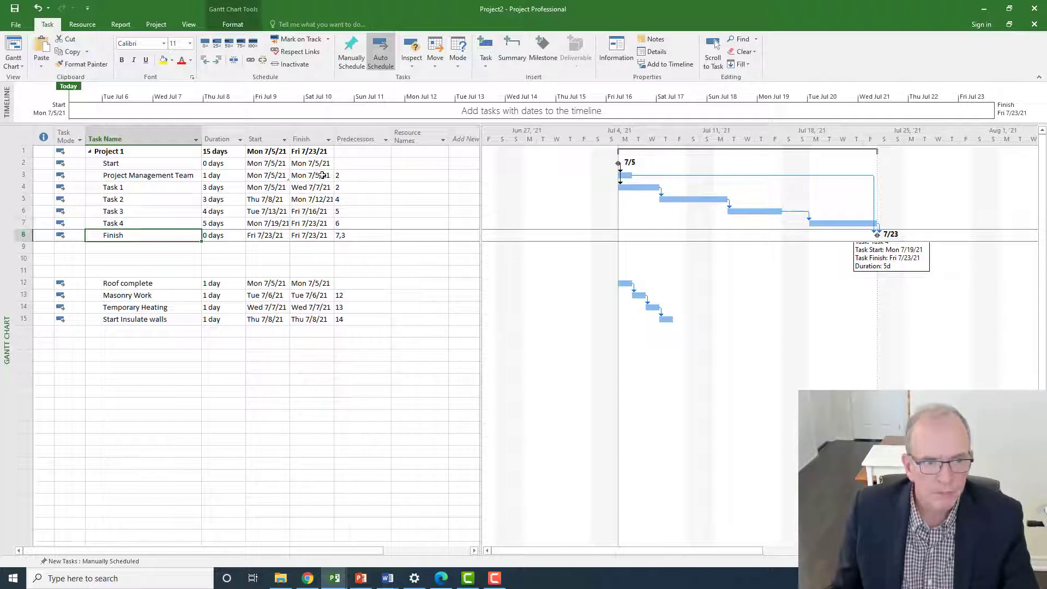
{"action": "left_click", "coordinate": [307, 226]}
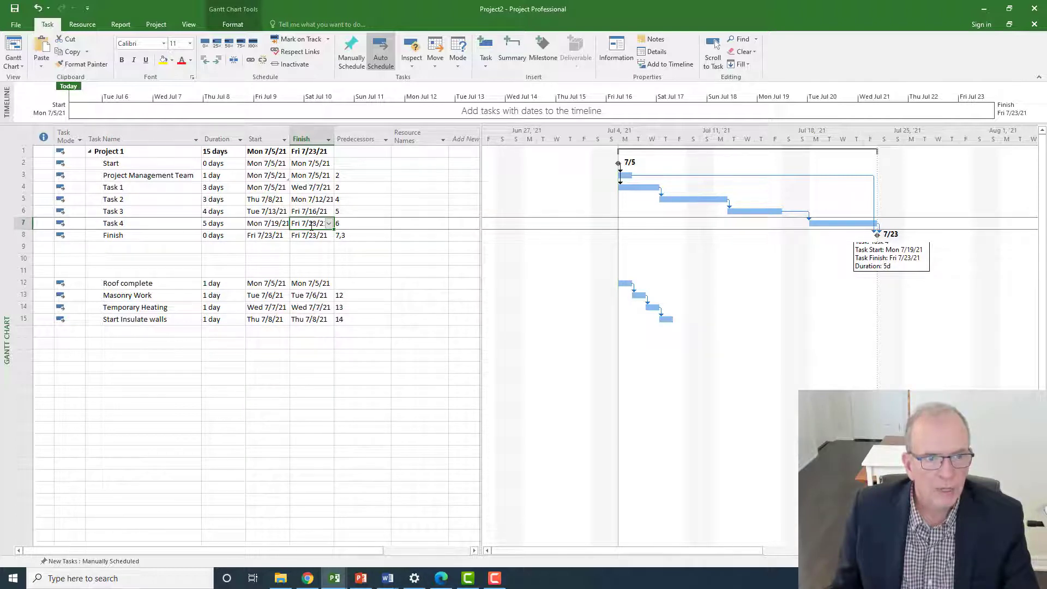
{"action": "right_click", "coordinate": [311, 225]}
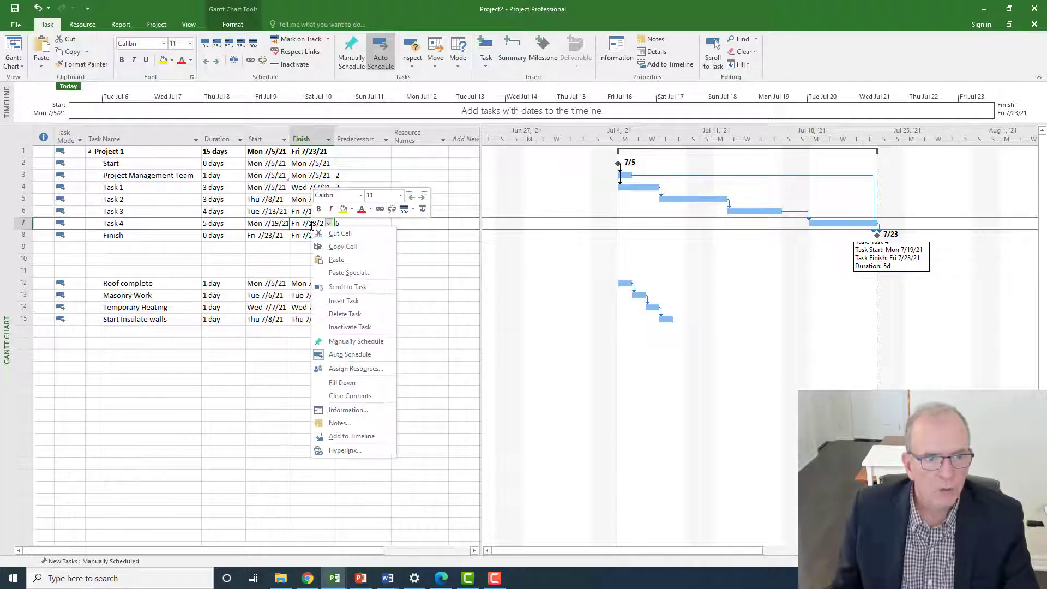
{"action": "left_click", "coordinate": [332, 247]}
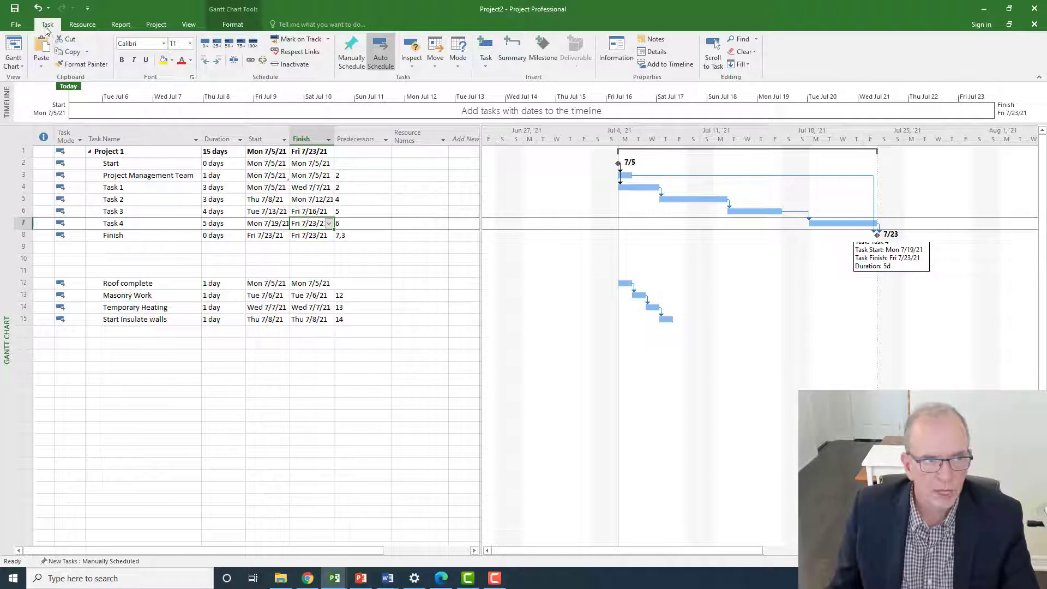
{"action": "left_click", "coordinate": [314, 176]}
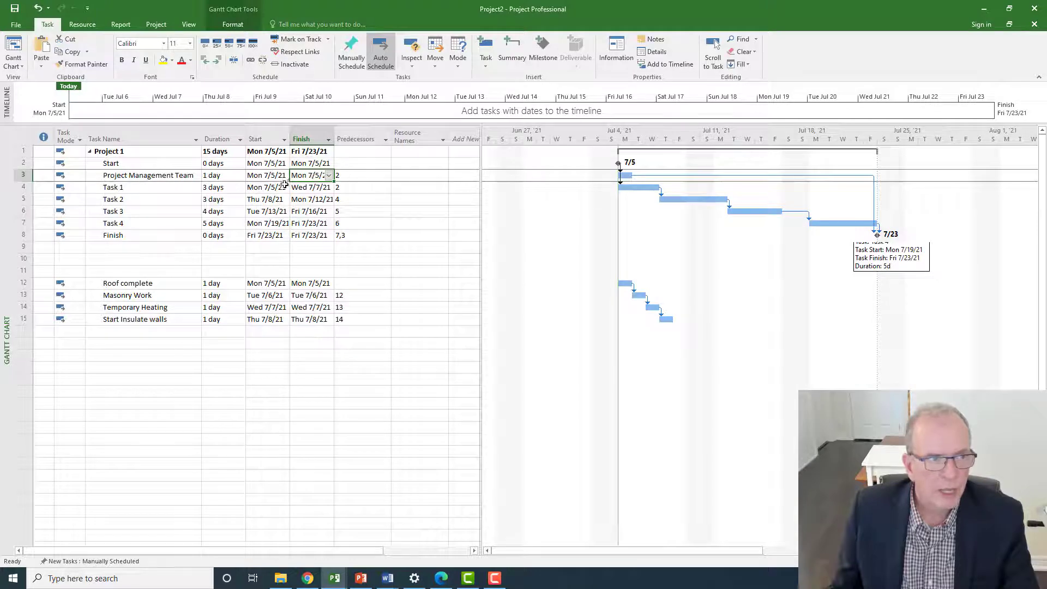
{"action": "right_click", "coordinate": [319, 178]}
{"action": "left_click", "coordinate": [338, 224]}
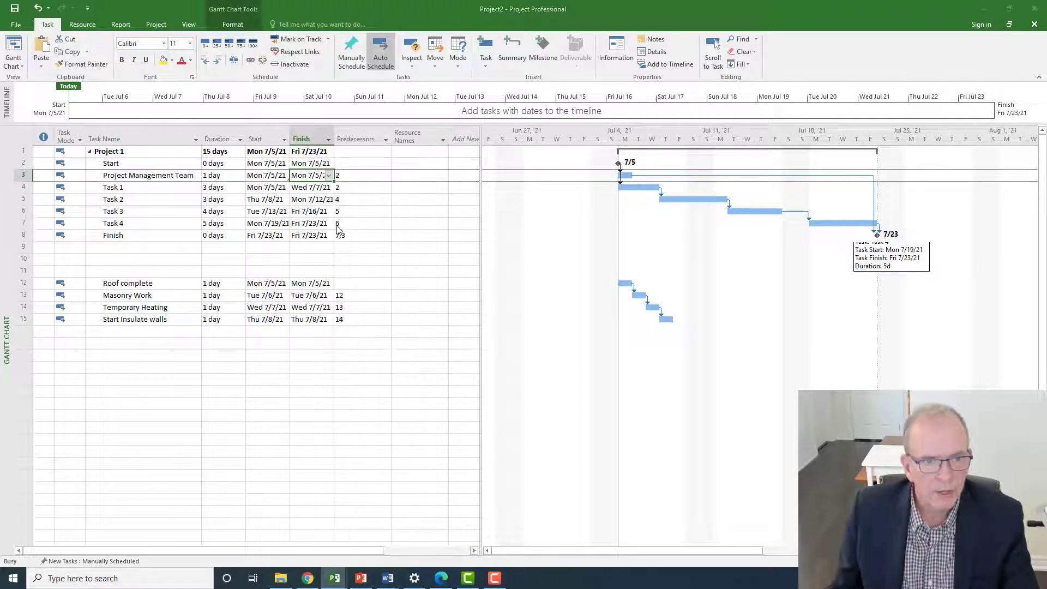
{"action": "left_click_drag", "start_coordinate": [108, 21], "coordinate": [401, 271]}
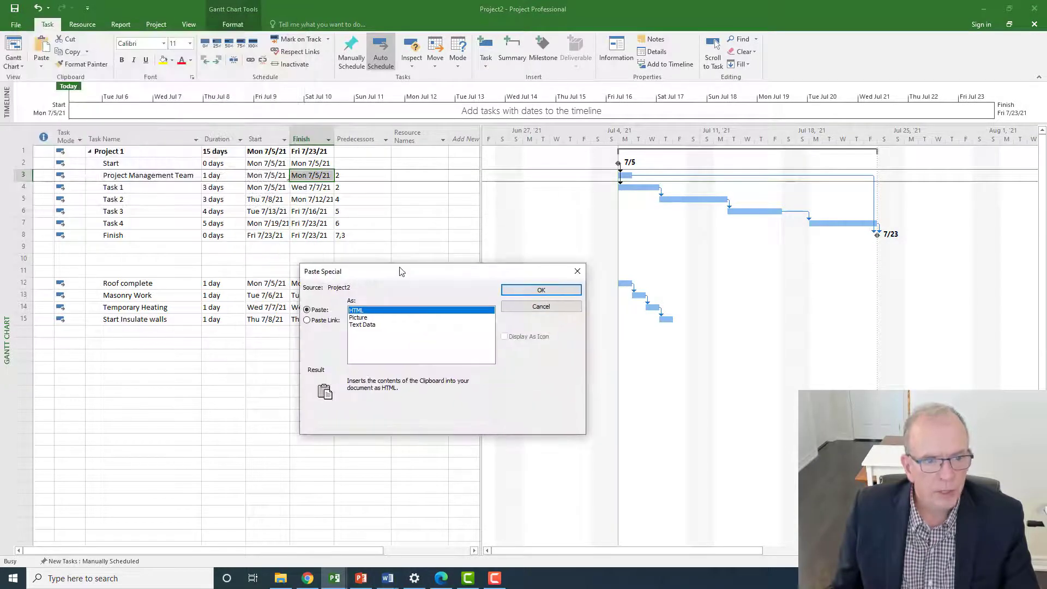
{"action": "left_click", "coordinate": [306, 320]}
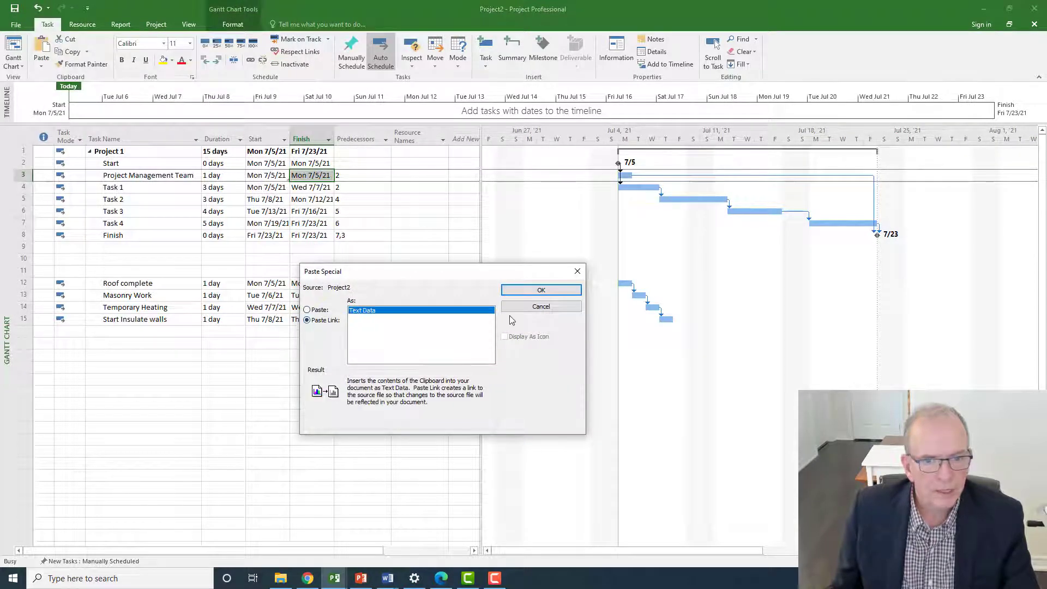
{"action": "left_click", "coordinate": [540, 290]}
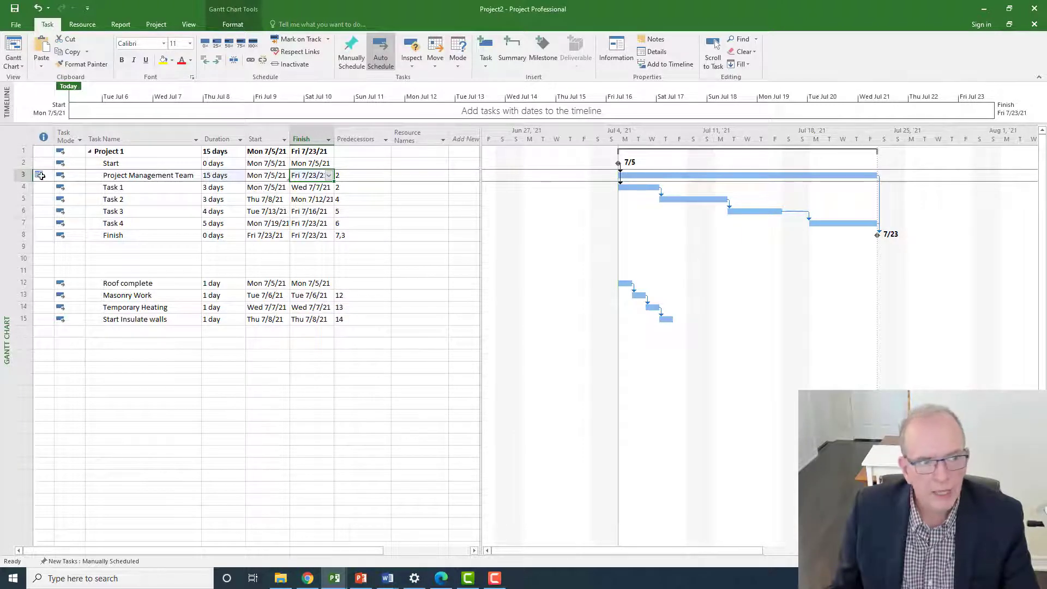
- Format the Project Management Team Gantt bar with a light gray middle color
{"action": "mouse_move", "coordinate": [41, 176]}
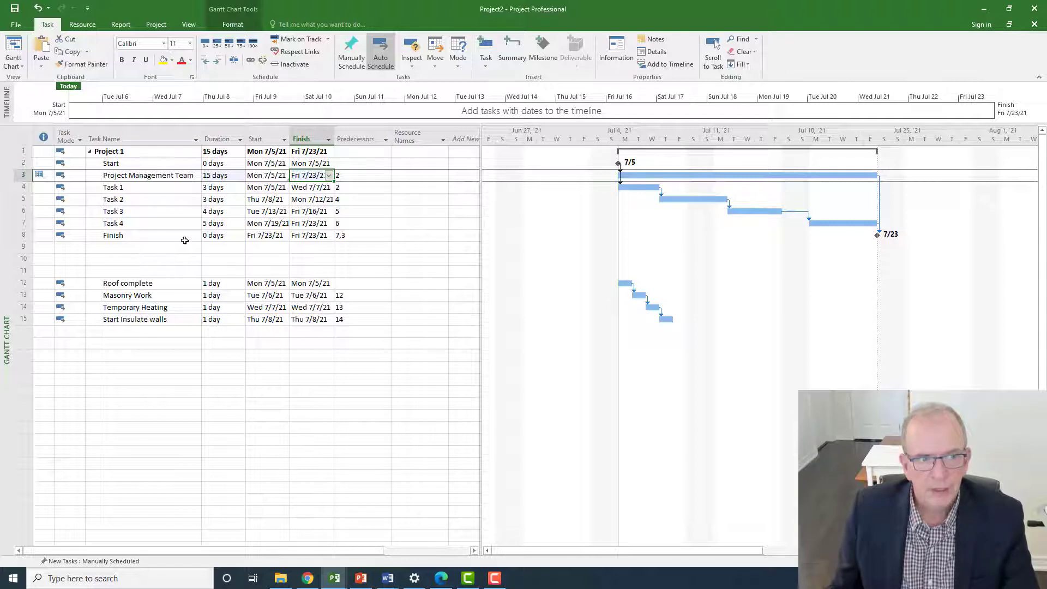
{"action": "left_click", "coordinate": [236, 174]}
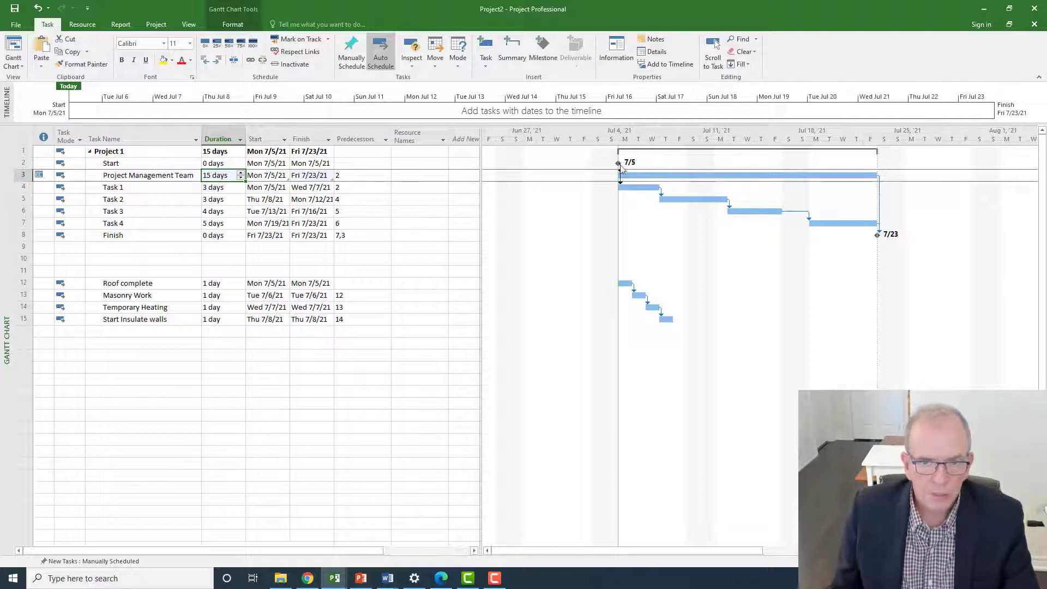
{"action": "right_click", "coordinate": [676, 174]}
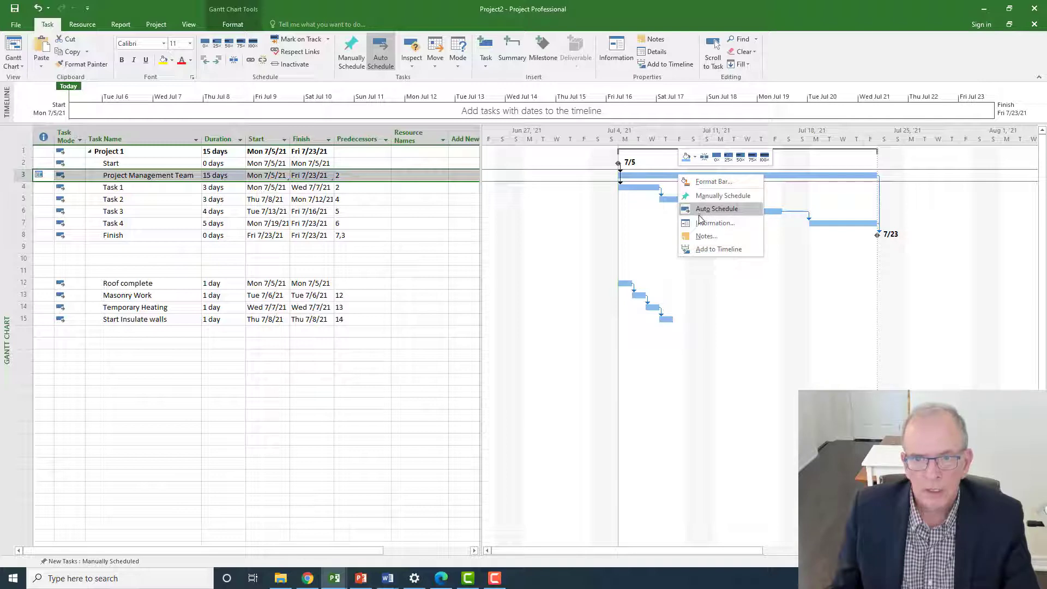
{"action": "left_click", "coordinate": [662, 176]}
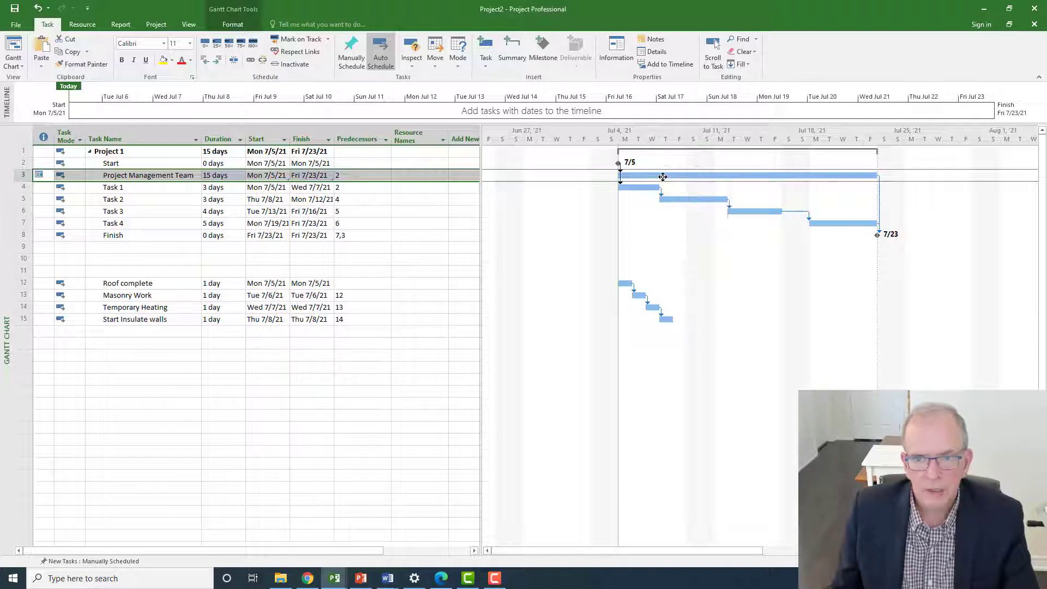
{"action": "double_click", "coordinate": [664, 174]}
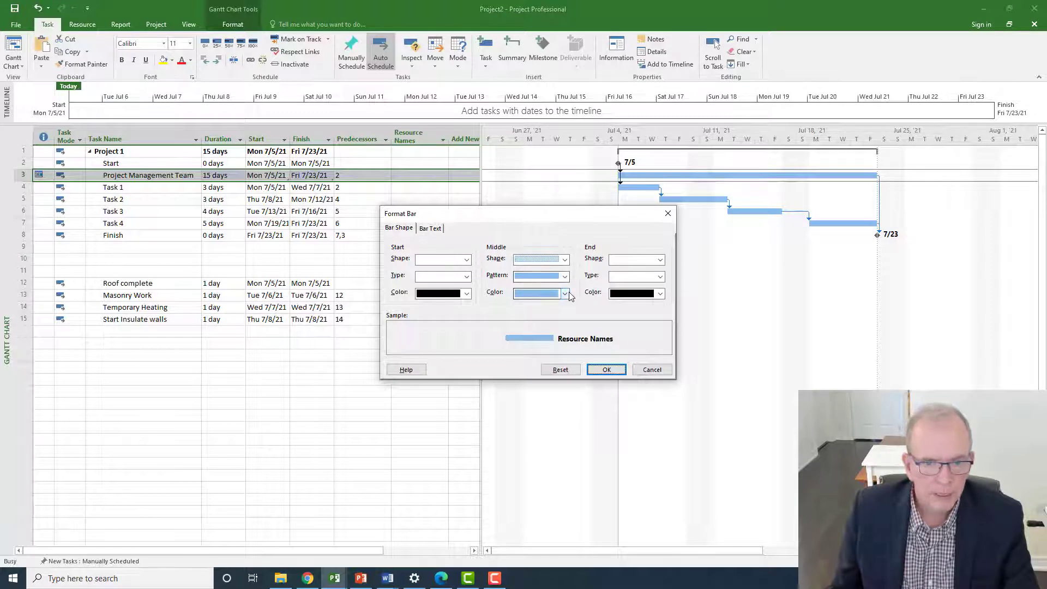
{"action": "left_click", "coordinate": [565, 294]}
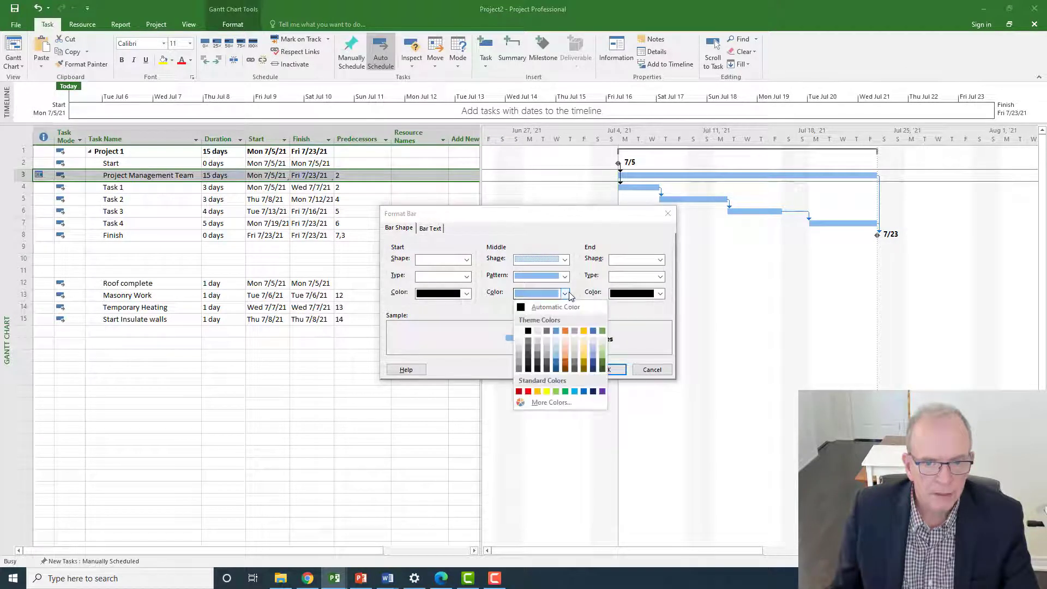
{"action": "left_click", "coordinate": [539, 333]}
{"action": "left_click", "coordinate": [605, 370]}
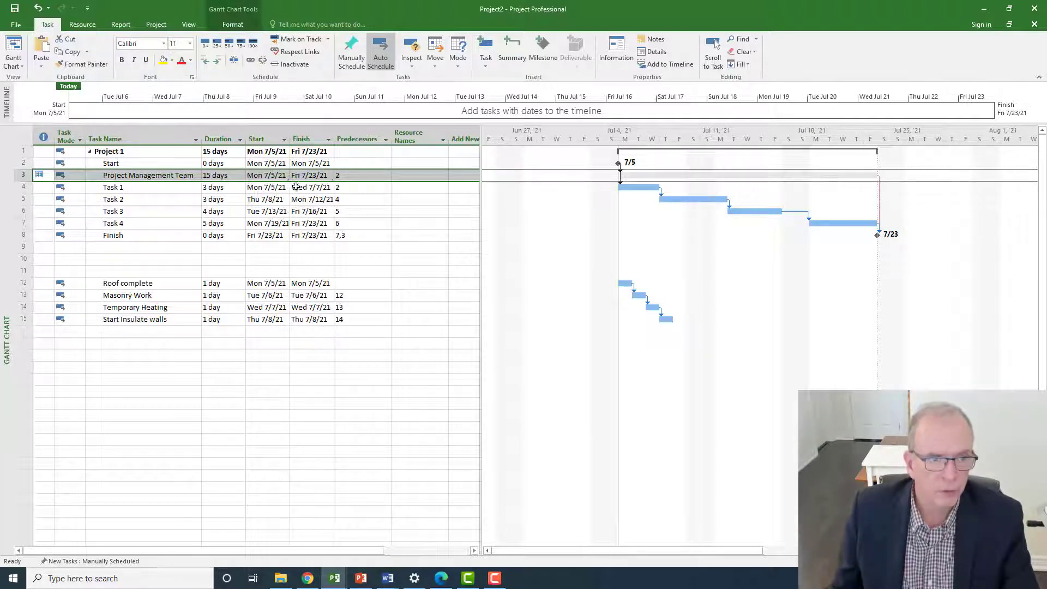
- Set the duration of Task 1 to 5 days and update the Project Management Team bar to the new project finish
{"action": "left_click", "coordinate": [219, 187]}
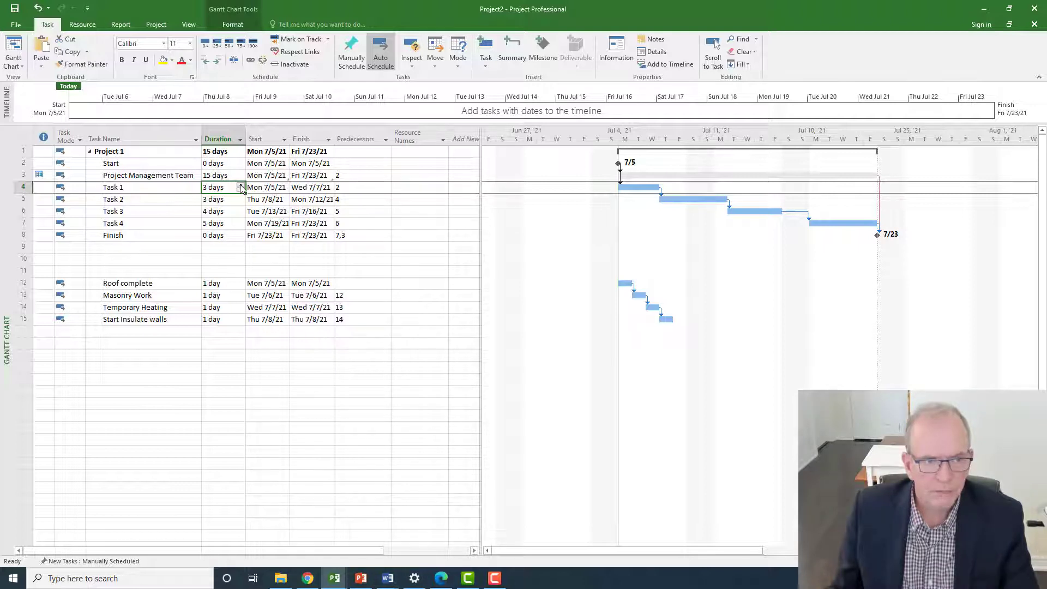
{"action": "left_click", "coordinate": [240, 185]}
{"action": "left_click", "coordinate": [241, 185]}
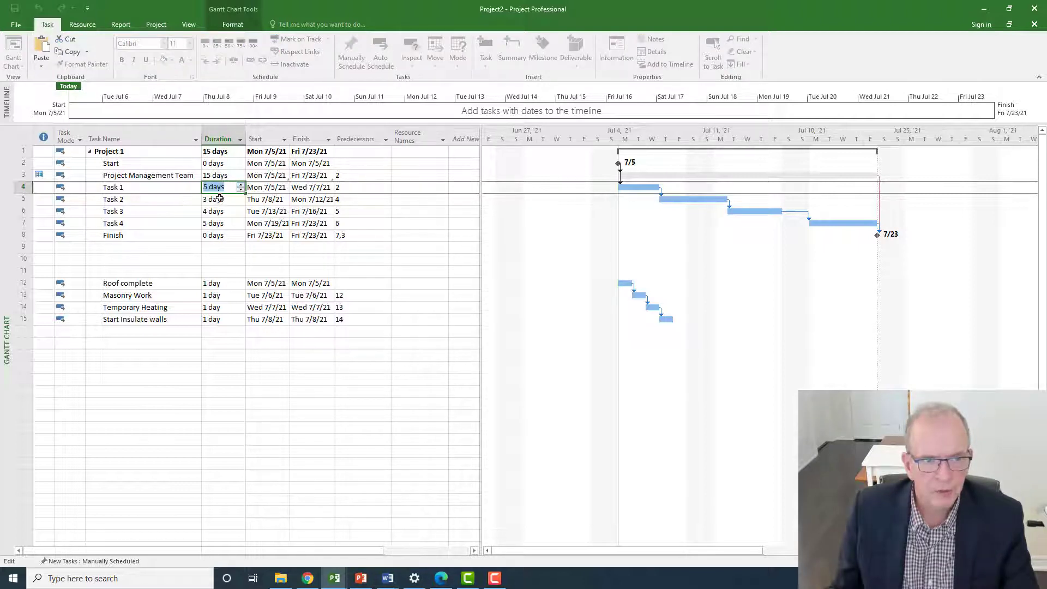
{"action": "left_click", "coordinate": [188, 201]}
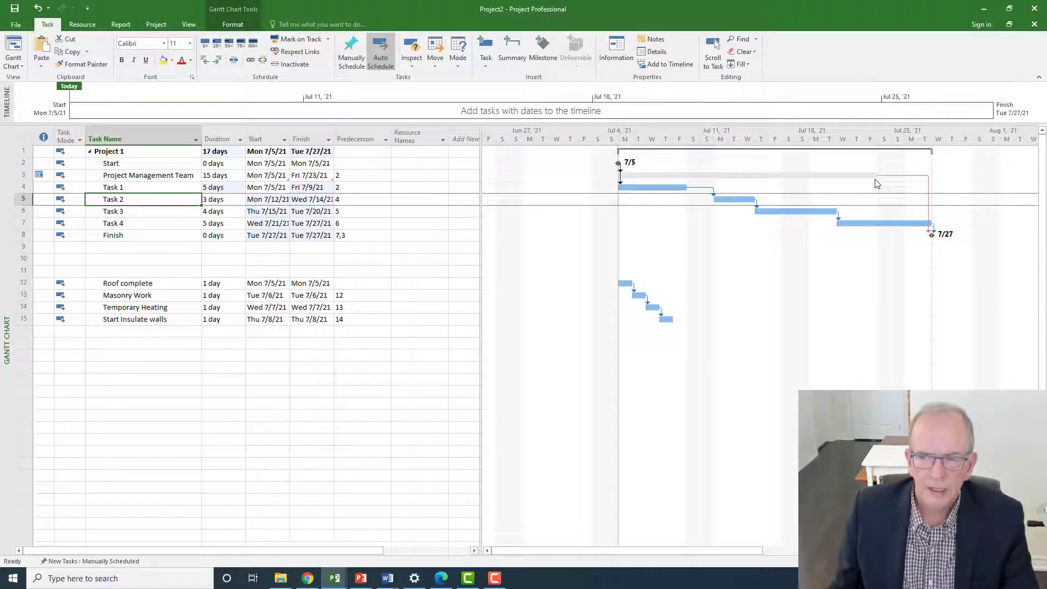
{"action": "left_click_drag", "start_coordinate": [876, 184], "coordinate": [933, 178]}
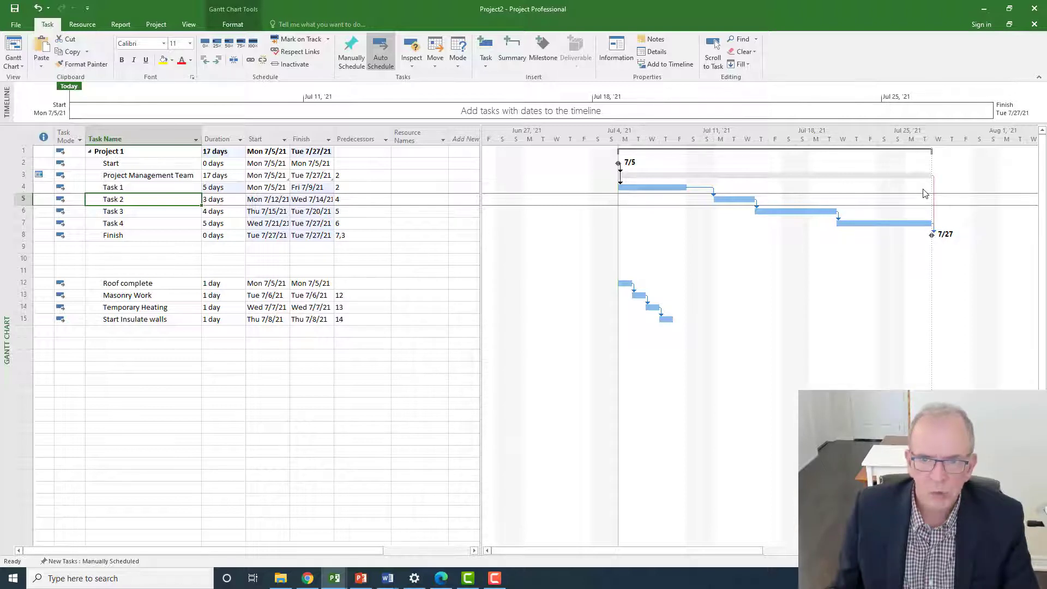
- Reduce the duration of Task 3 to 3 days and recalculate the schedule to update the linked hammock dates
{"action": "left_click", "coordinate": [223, 212]}
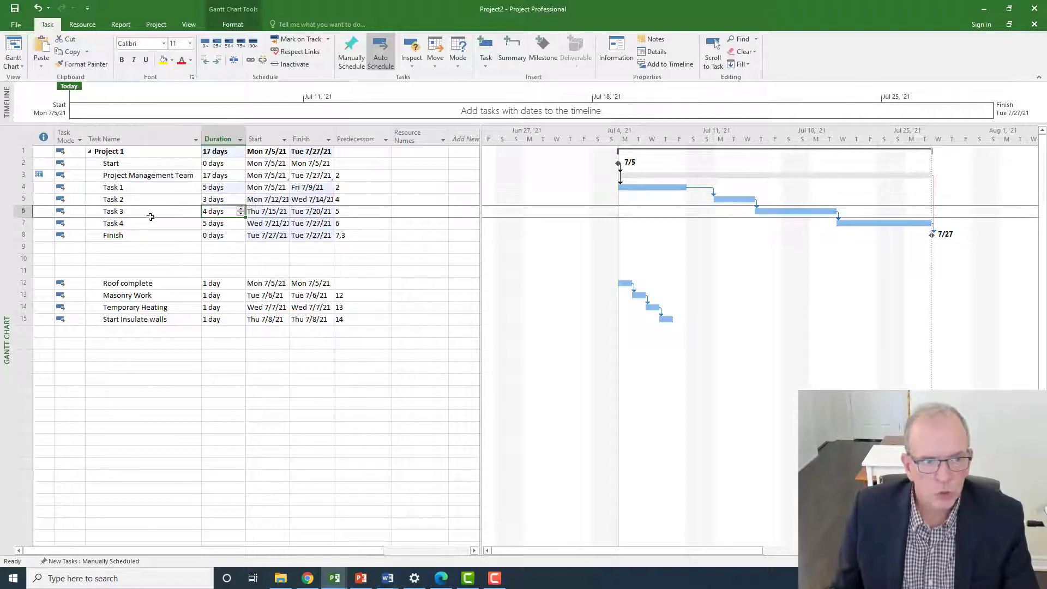
{"action": "left_click", "coordinate": [242, 214]}
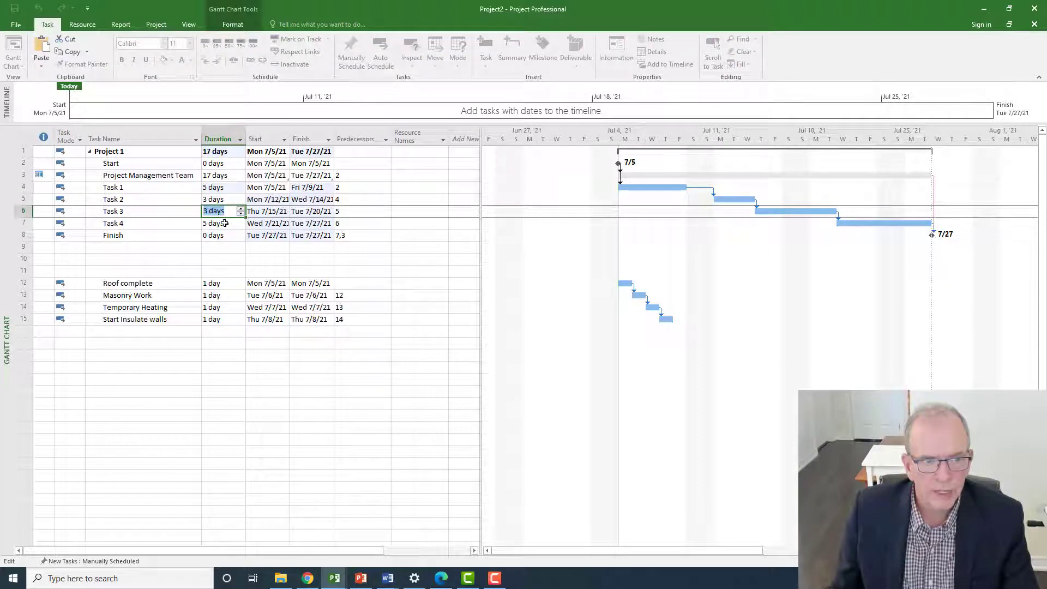
{"action": "left_click", "coordinate": [158, 222]}
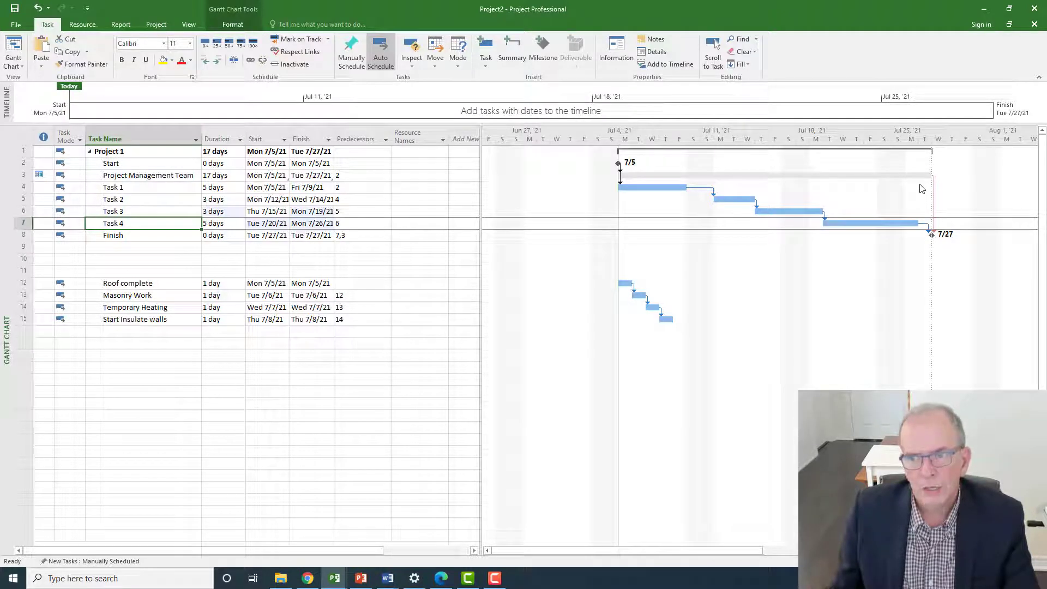
{"action": "key", "text": "F9"}
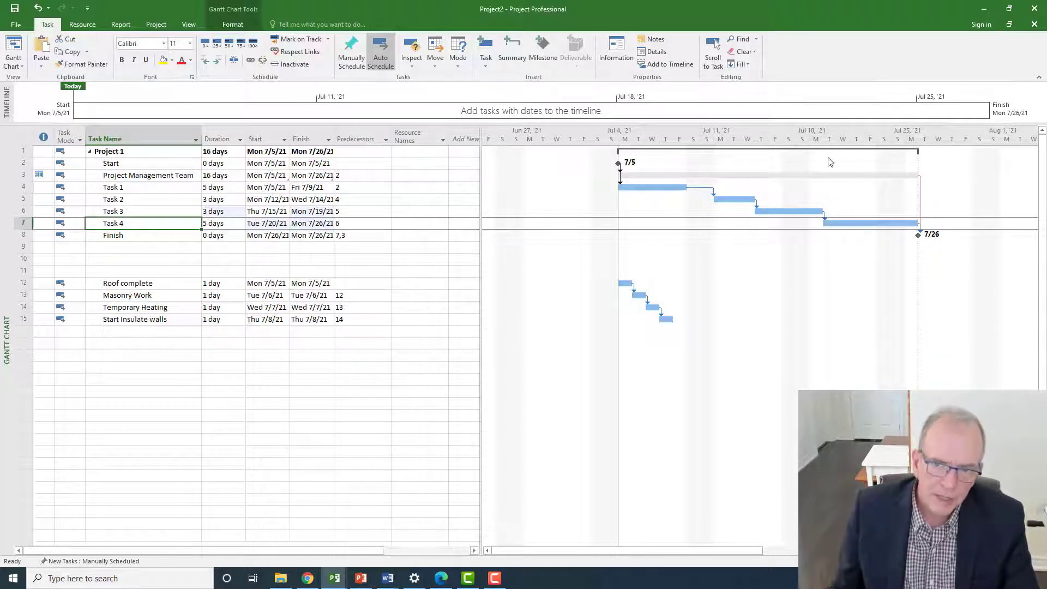
- Set the duration of Task 2 to 6 days and bring the Project Management Team hammock up to date
{"action": "left_click", "coordinate": [214, 199]}
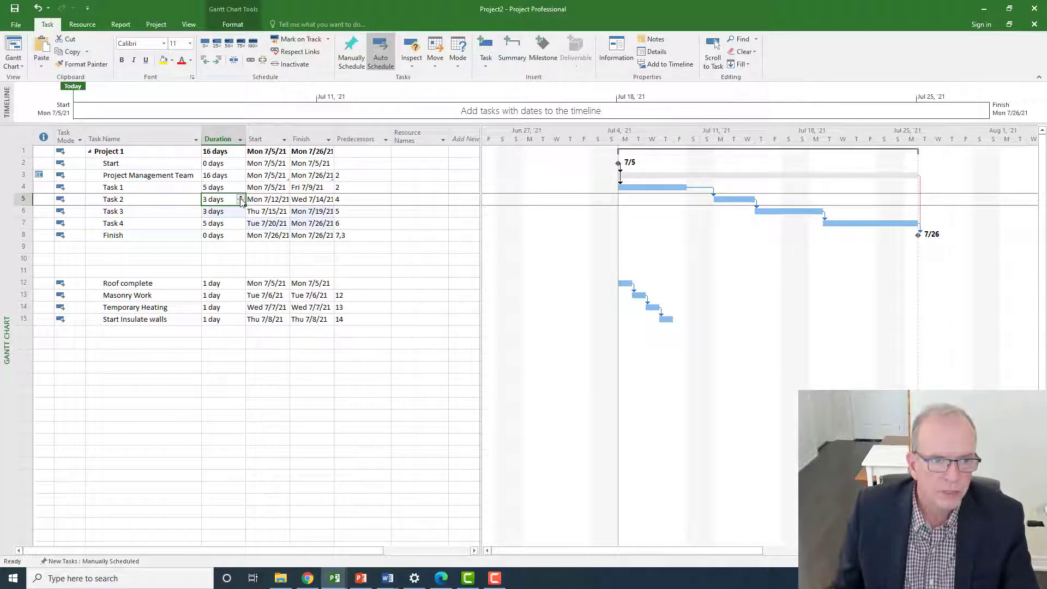
{"action": "left_click", "coordinate": [240, 198]}
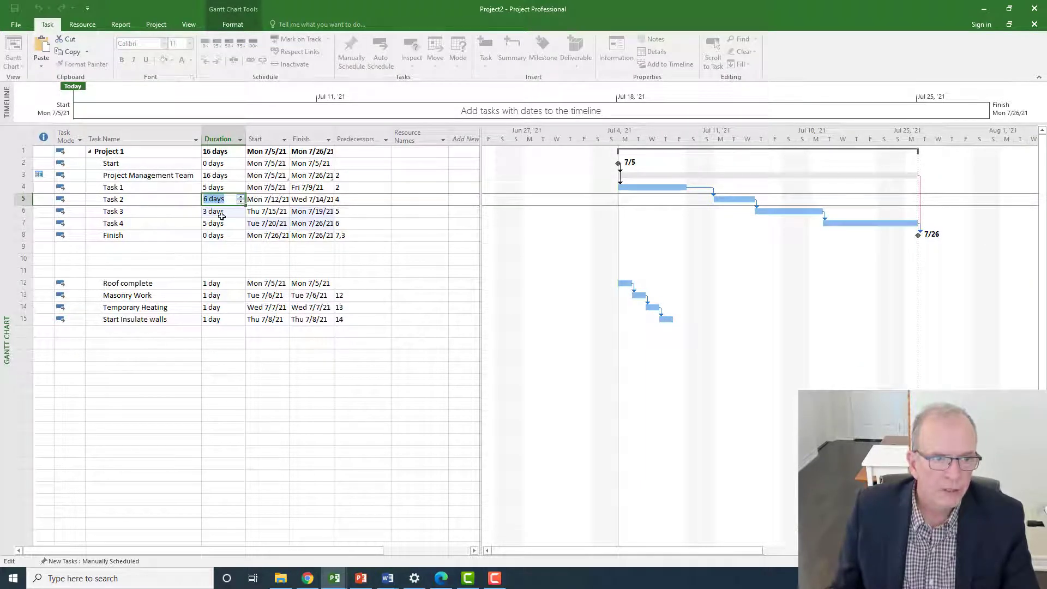
{"action": "left_click", "coordinate": [218, 257]}
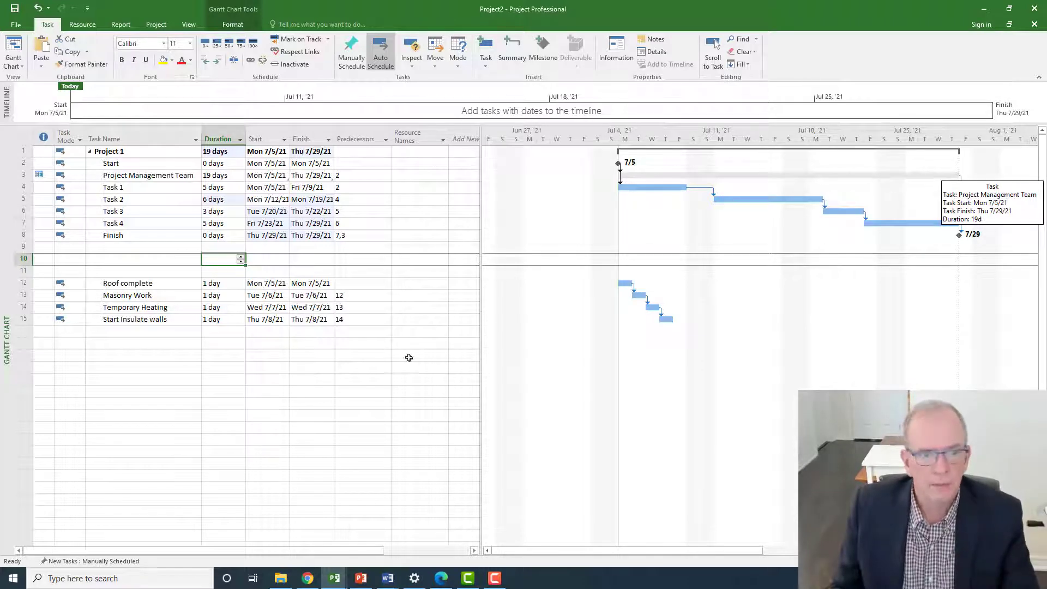
{"action": "left_click", "coordinate": [323, 363]}
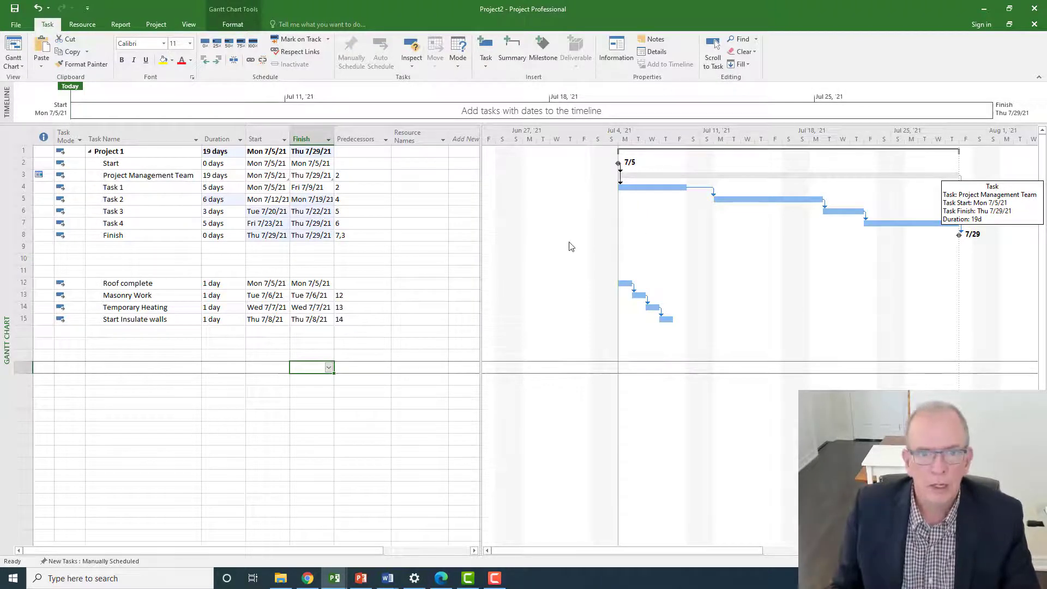
{"action": "left_click", "coordinate": [141, 154]}
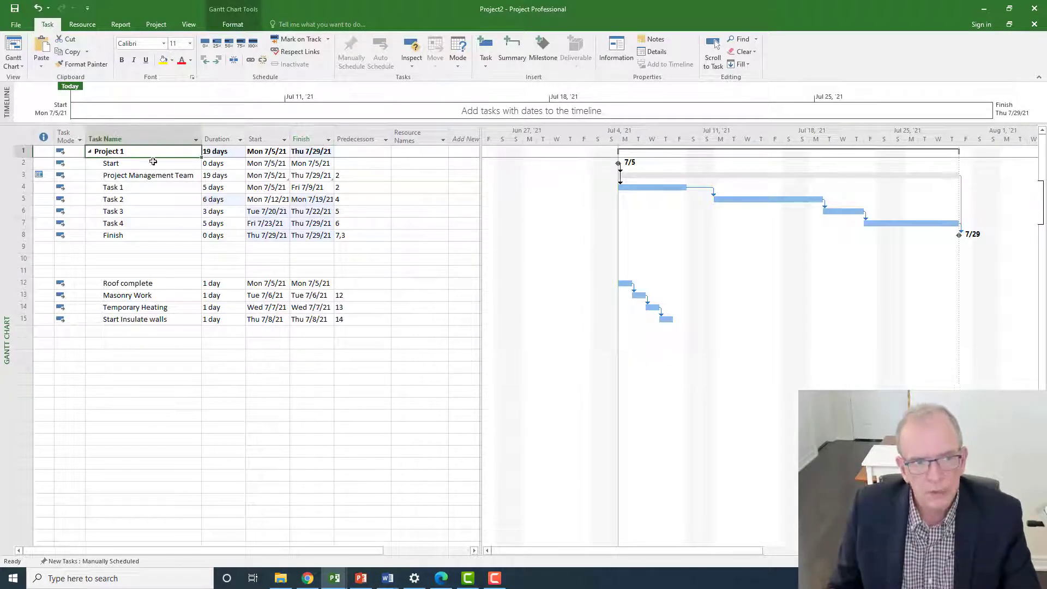
{"action": "left_click", "coordinate": [428, 152]}
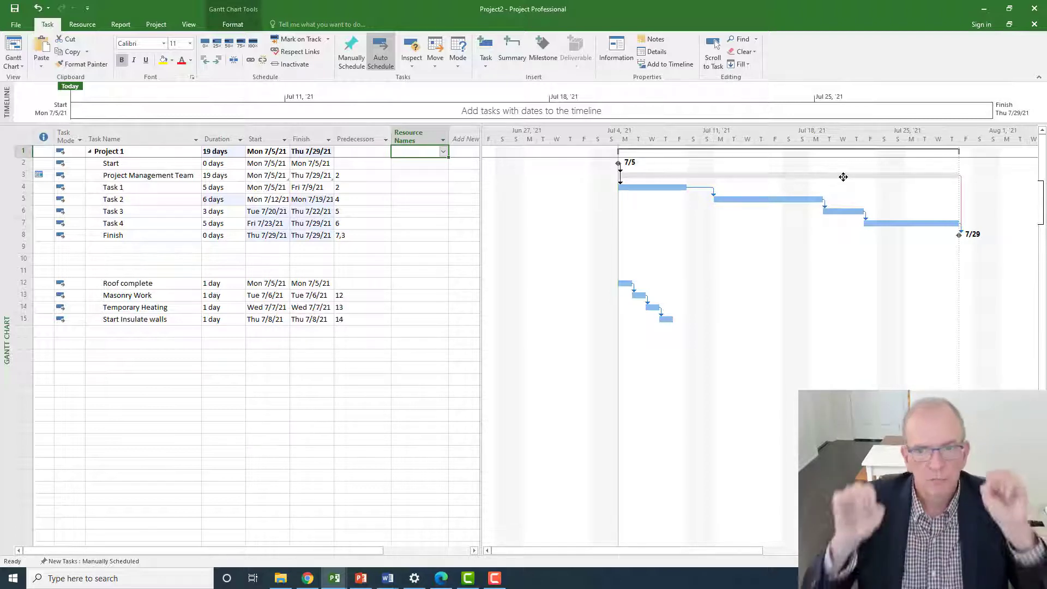
{"action": "mouse_move", "coordinate": [843, 177]}
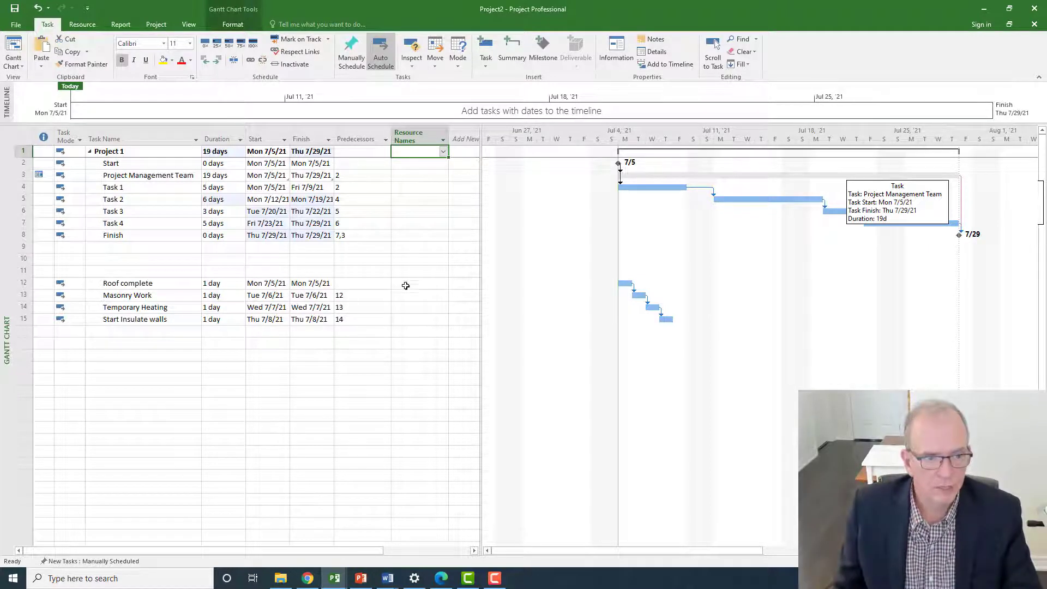
{"action": "left_click", "coordinate": [145, 356]}
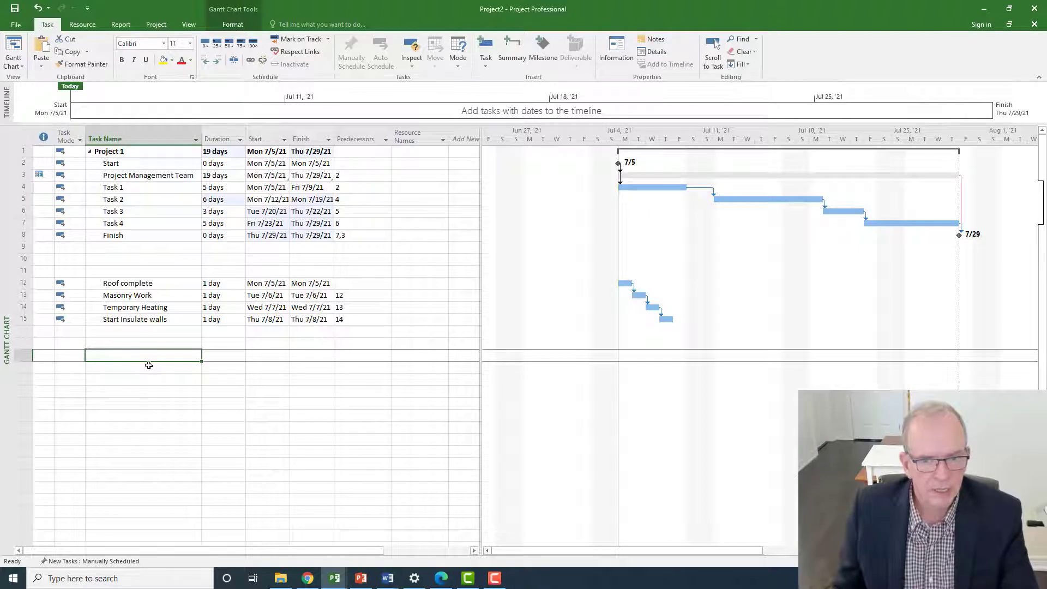
- Set the duration of Roof complete to 0 days and of Masonry Work to 5 days
{"action": "left_click", "coordinate": [216, 284]}
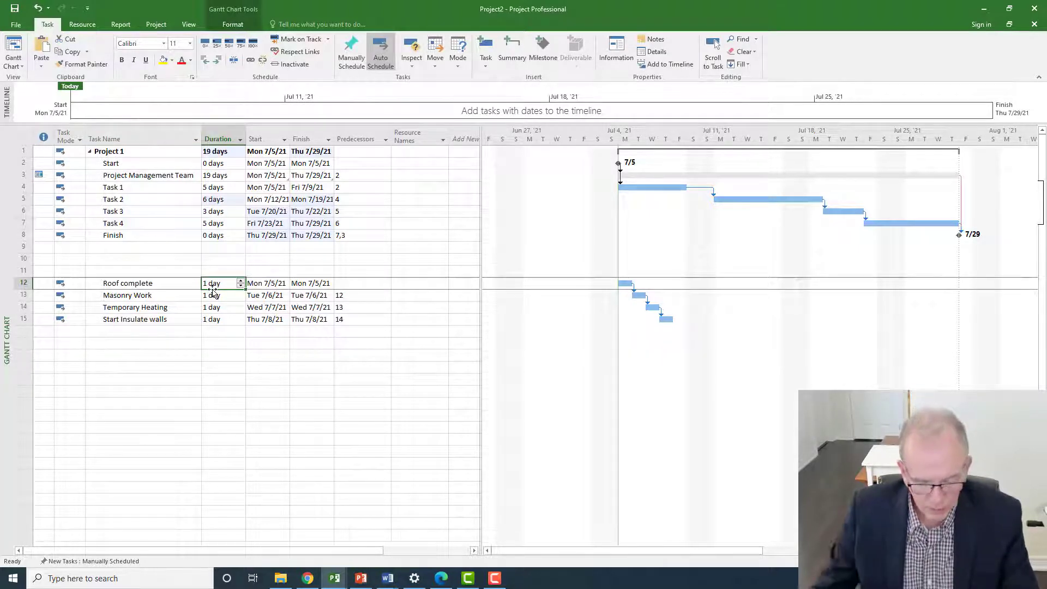
{"action": "type", "text": "0"}
{"action": "key", "text": "Return"}
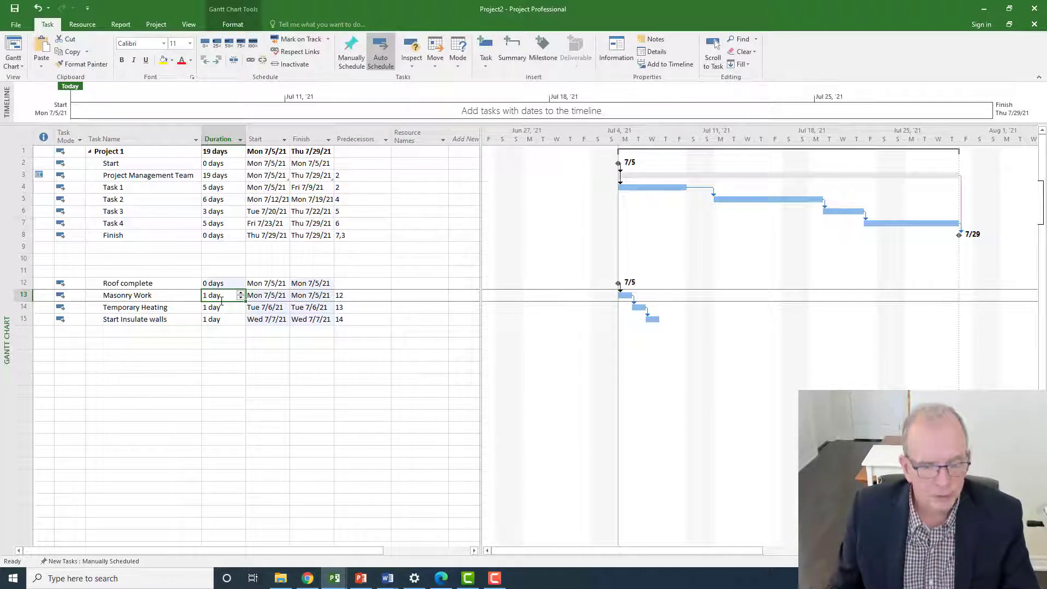
{"action": "type", "text": "5"}
{"action": "key", "text": "Return"}
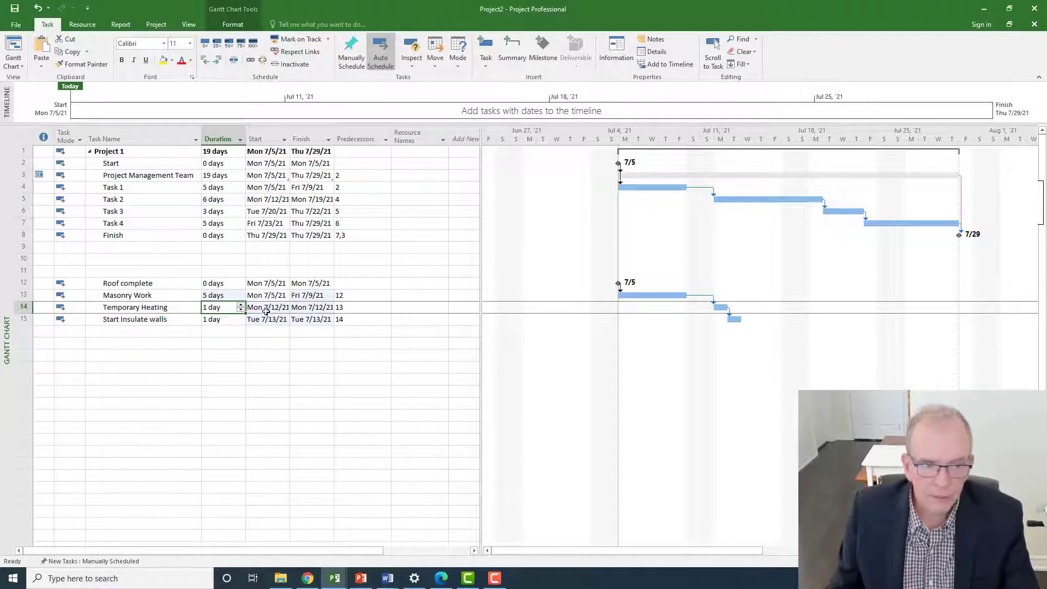
- Set the duration of Start Insulate walls to 0 days to make it a milestone
{"action": "left_click", "coordinate": [227, 318]}
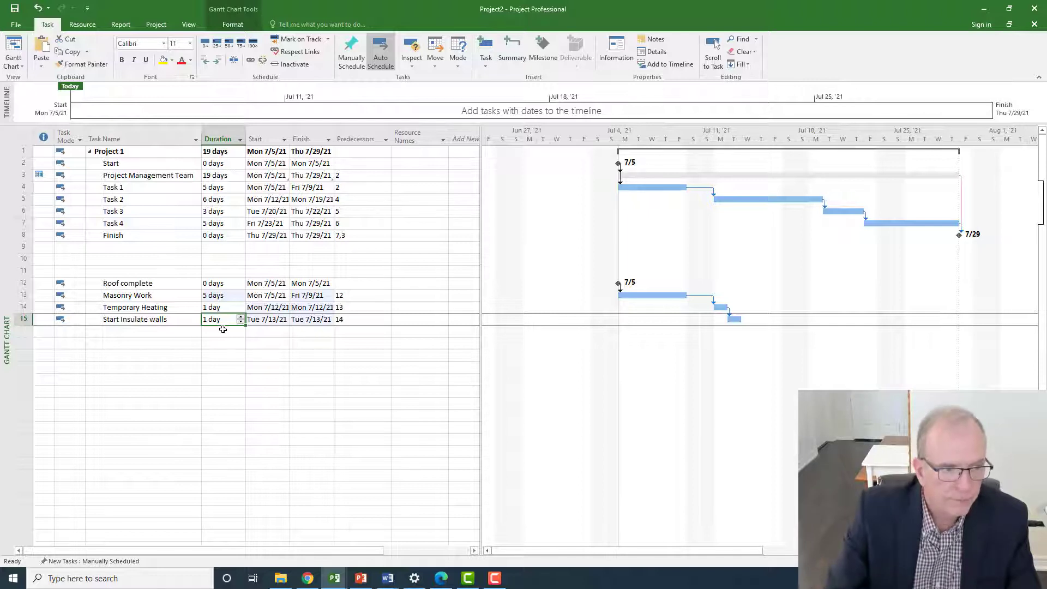
{"action": "type", "text": "0"}
{"action": "key", "text": "Return"}
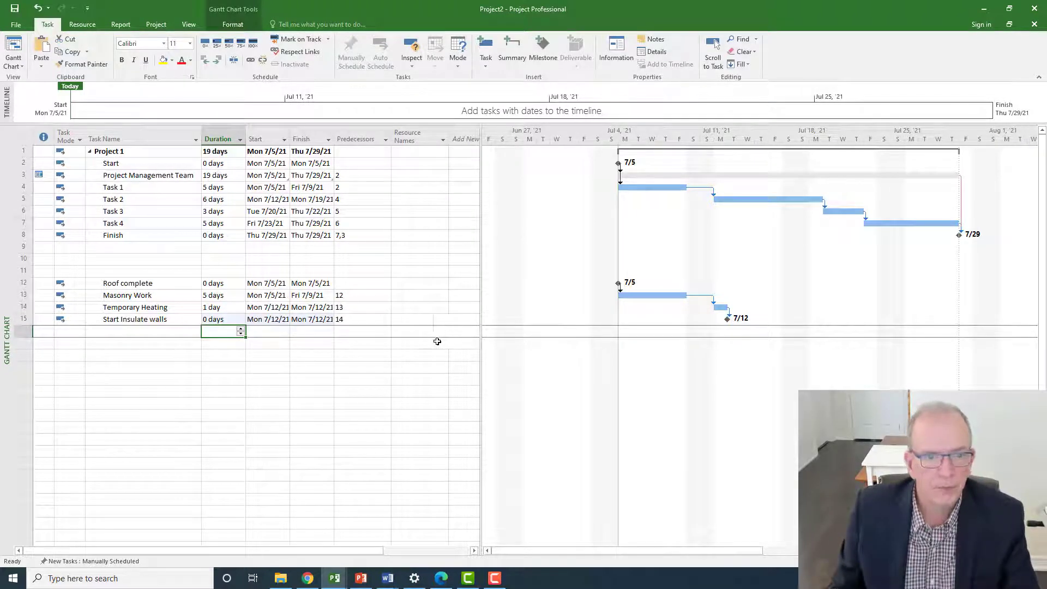
- Change the predecessor of Temporary Heating to task 12 so it follows Roof complete
{"action": "left_click", "coordinate": [360, 308]}
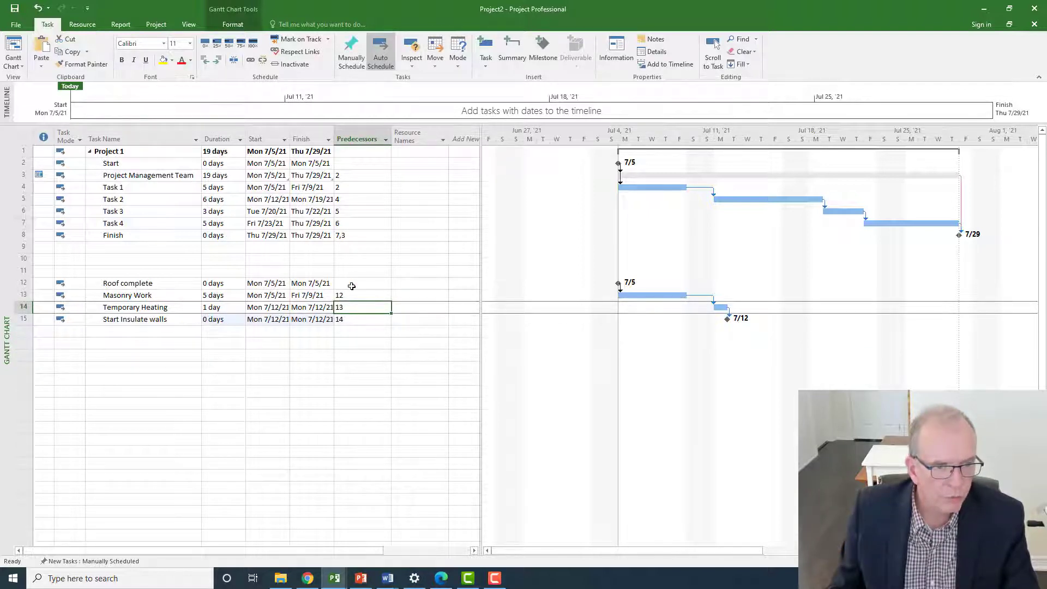
{"action": "type", "text": "12"}
{"action": "left_click", "coordinate": [353, 344]}
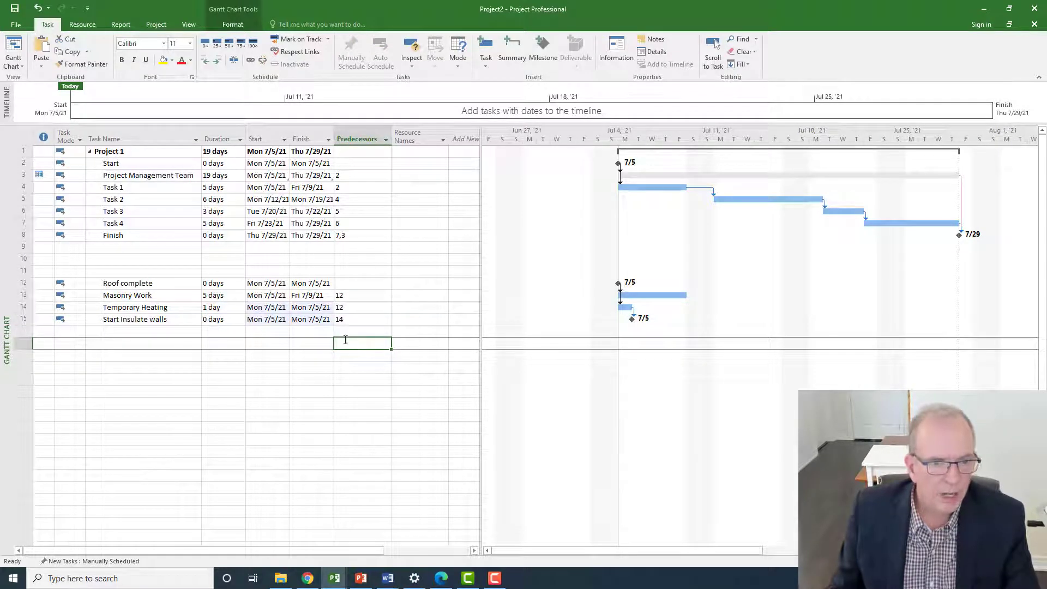
- Set the predecessors of Start Insulate walls to tasks 13 and 14
{"action": "left_click", "coordinate": [357, 318]}
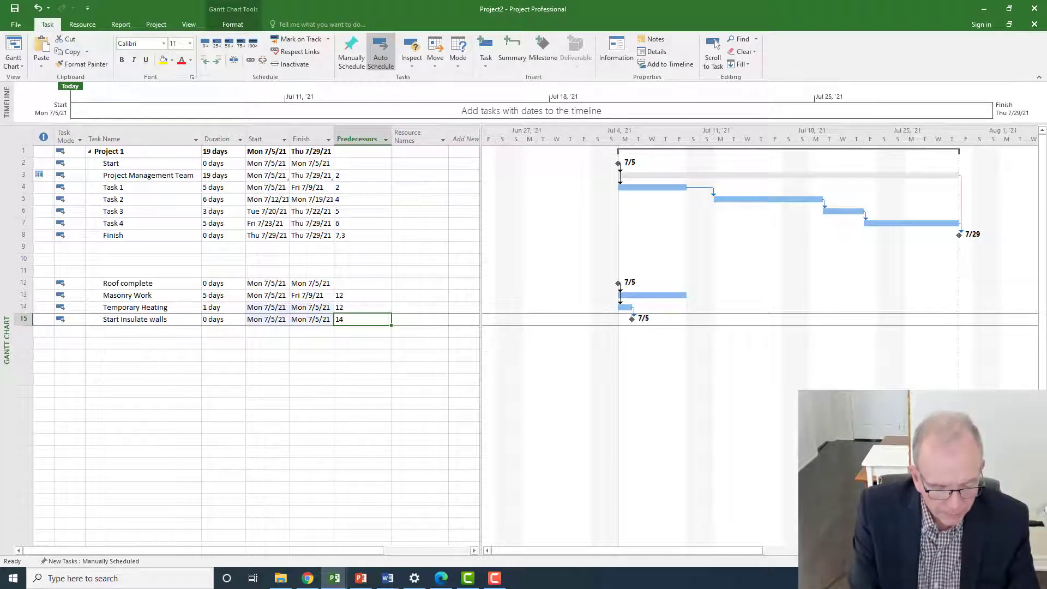
{"action": "type", "text": "13"}
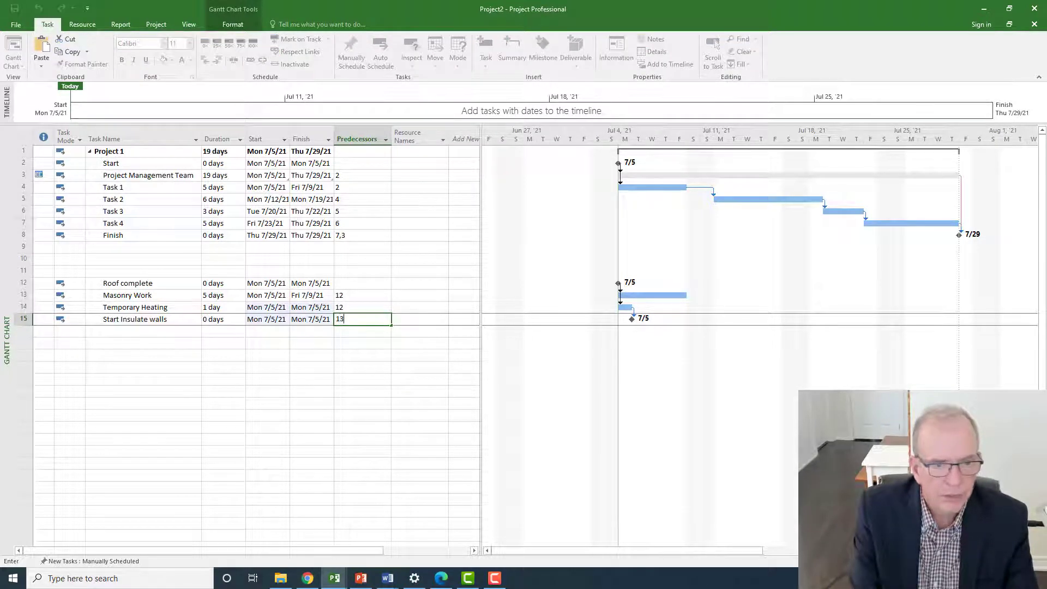
{"action": "type", "text": ",14"}
{"action": "key", "text": "Return"}
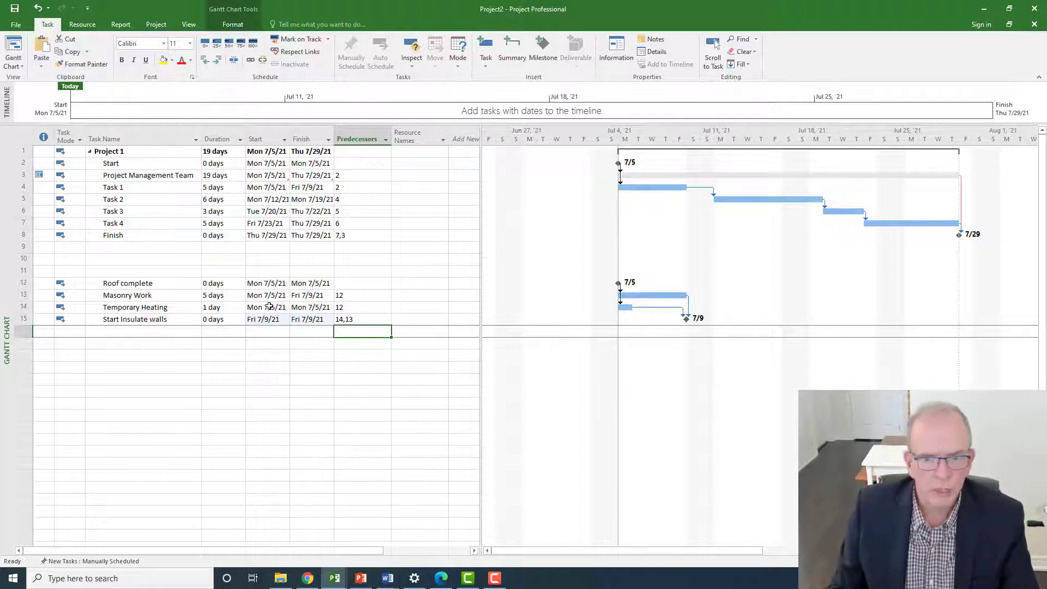
- Copy the finish date of Roof complete and paste it as a link into the start date of Masonry Work
{"action": "left_click", "coordinate": [312, 283]}
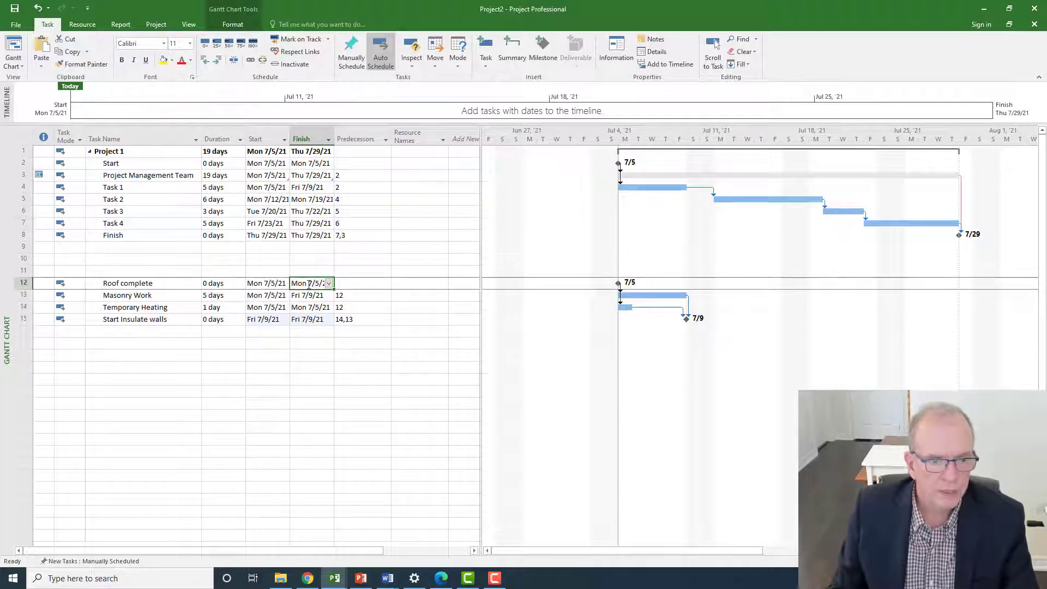
{"action": "right_click", "coordinate": [308, 284]}
{"action": "left_click", "coordinate": [319, 305]}
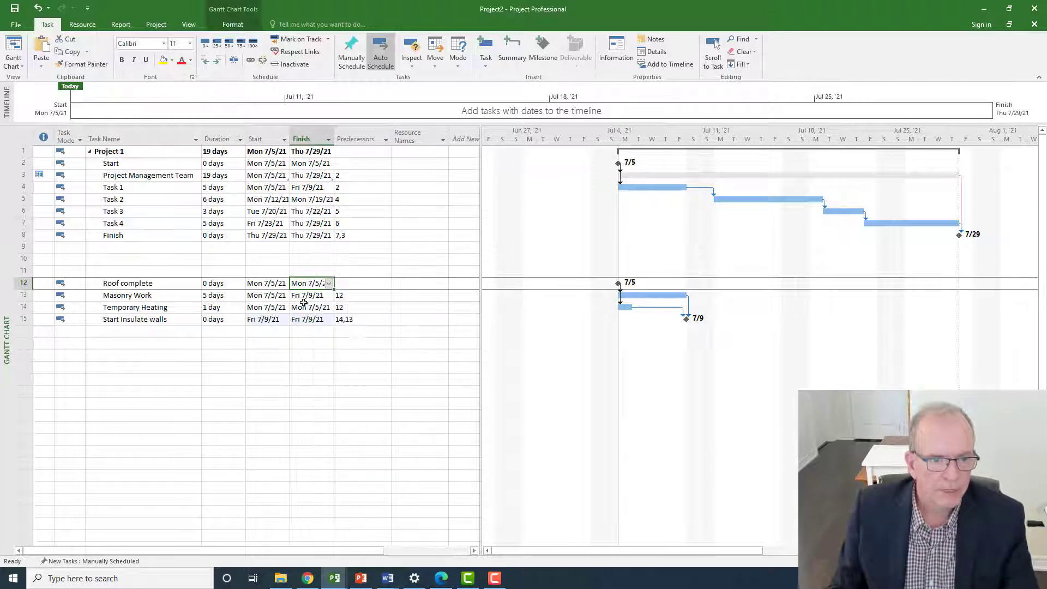
{"action": "left_click", "coordinate": [269, 294]}
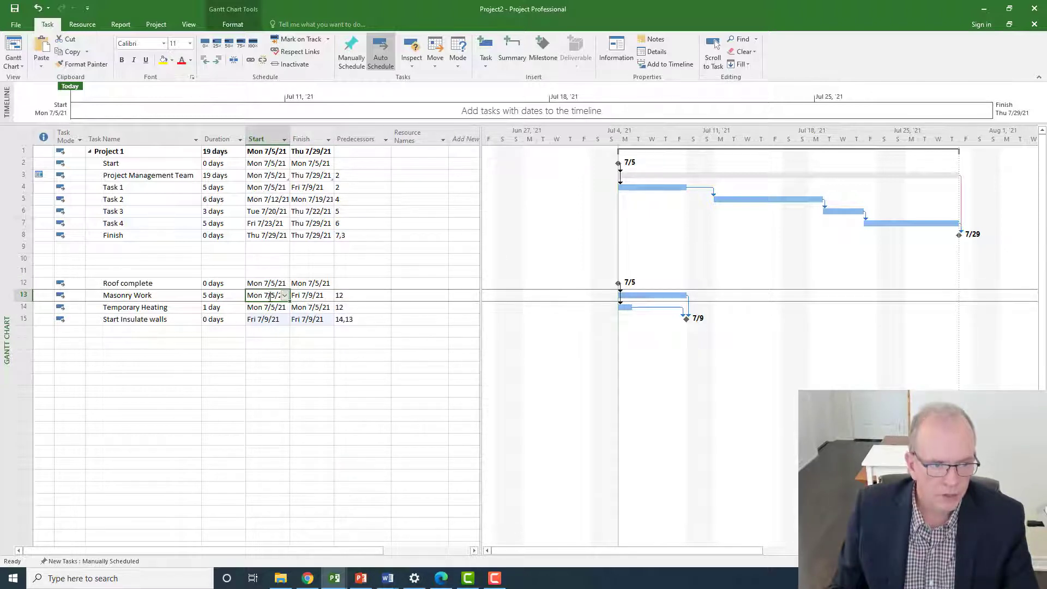
{"action": "right_click", "coordinate": [270, 295]}
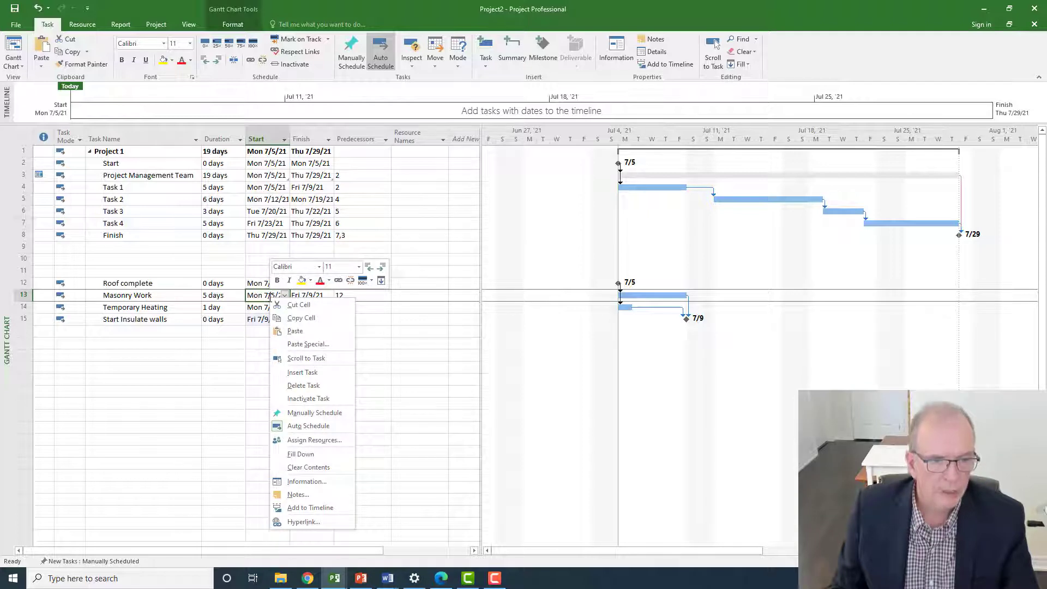
{"action": "left_click", "coordinate": [317, 347]}
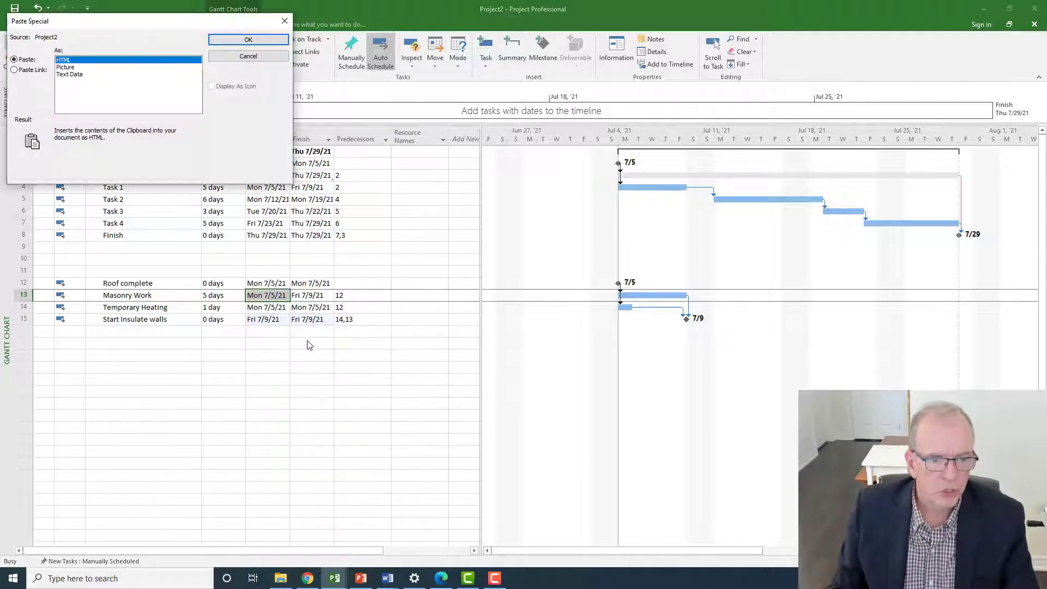
{"action": "left_click", "coordinate": [26, 69]}
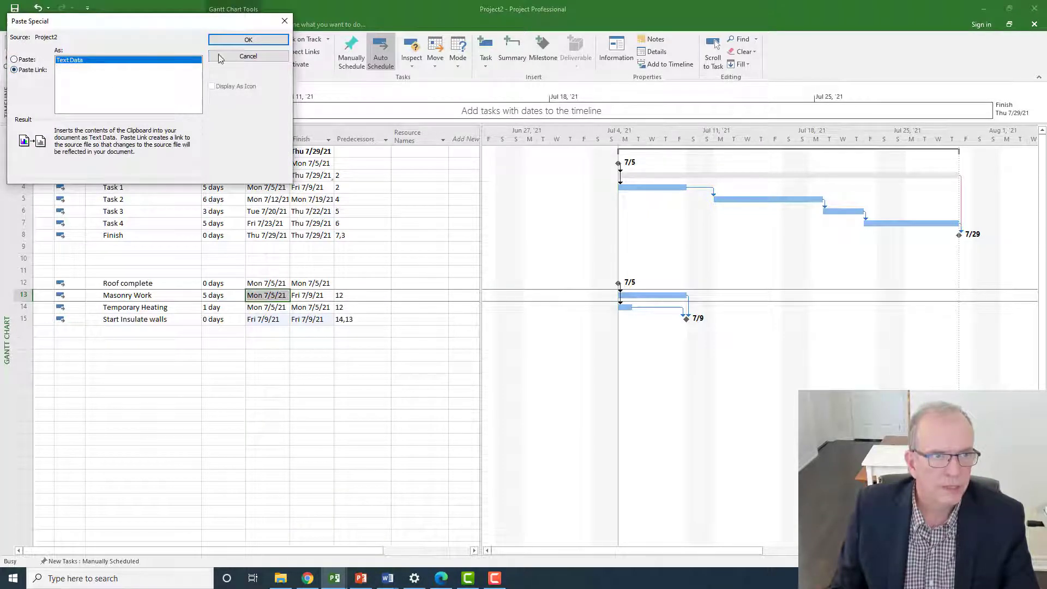
{"action": "left_click", "coordinate": [247, 41]}
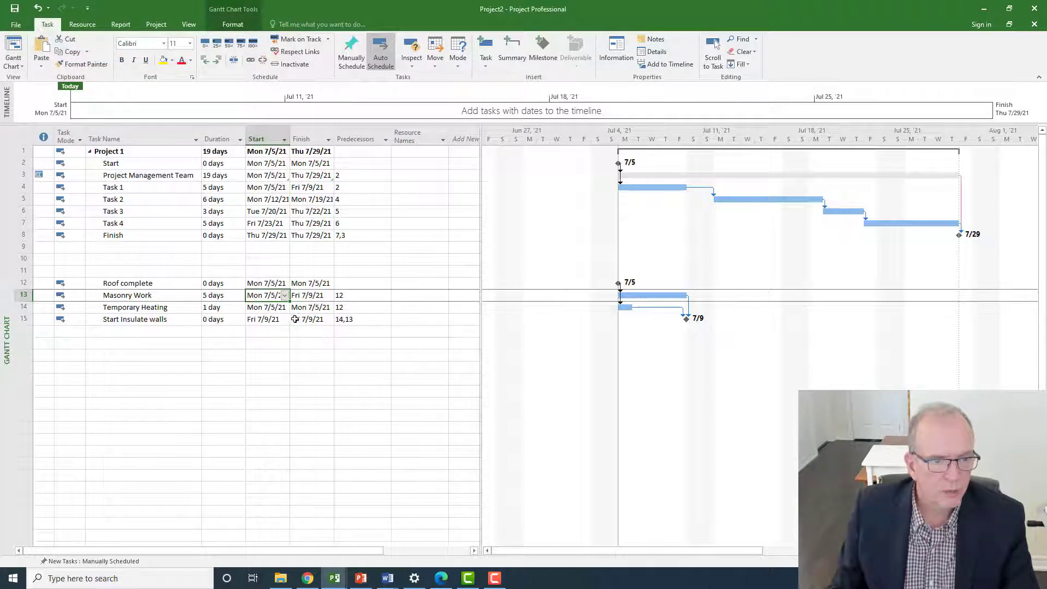
- Undo the linked start date of Masonry Work and the predecessor change on Start Insulate walls
{"action": "left_click", "coordinate": [303, 308]}
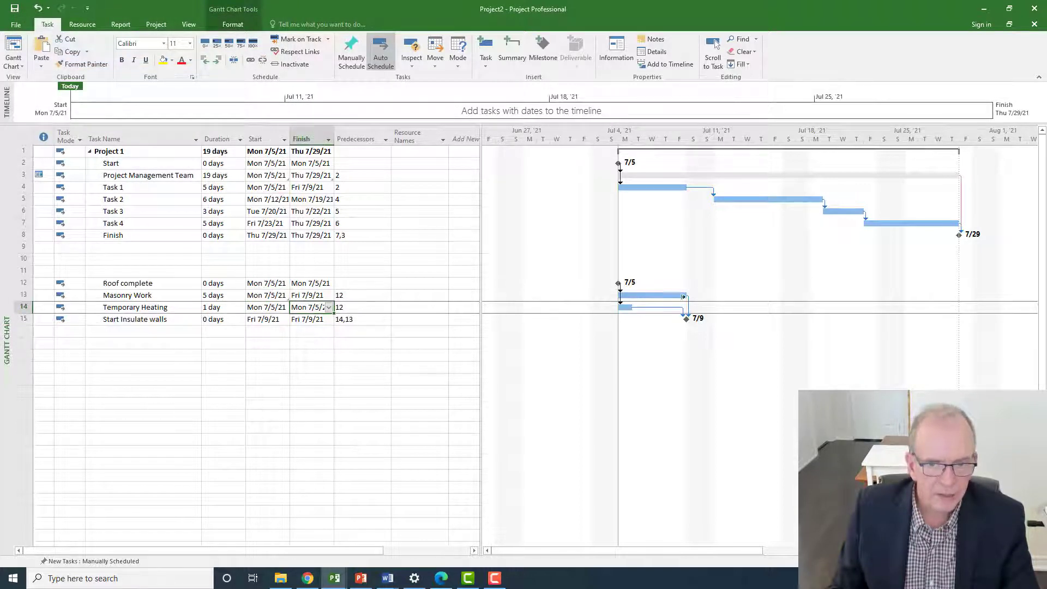
{"action": "left_click", "coordinate": [324, 296]}
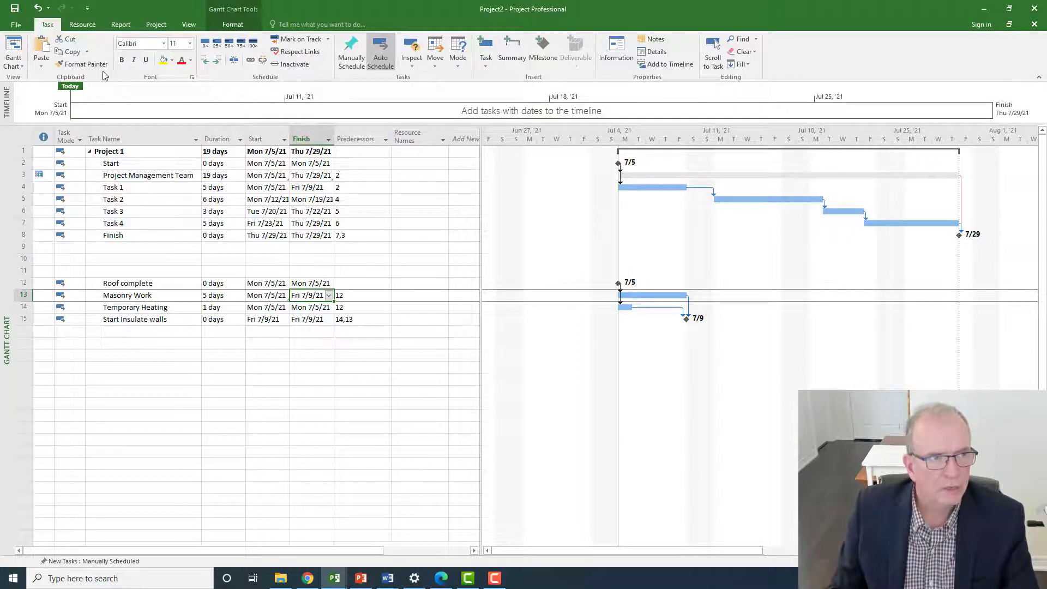
{"action": "left_click", "coordinate": [38, 10]}
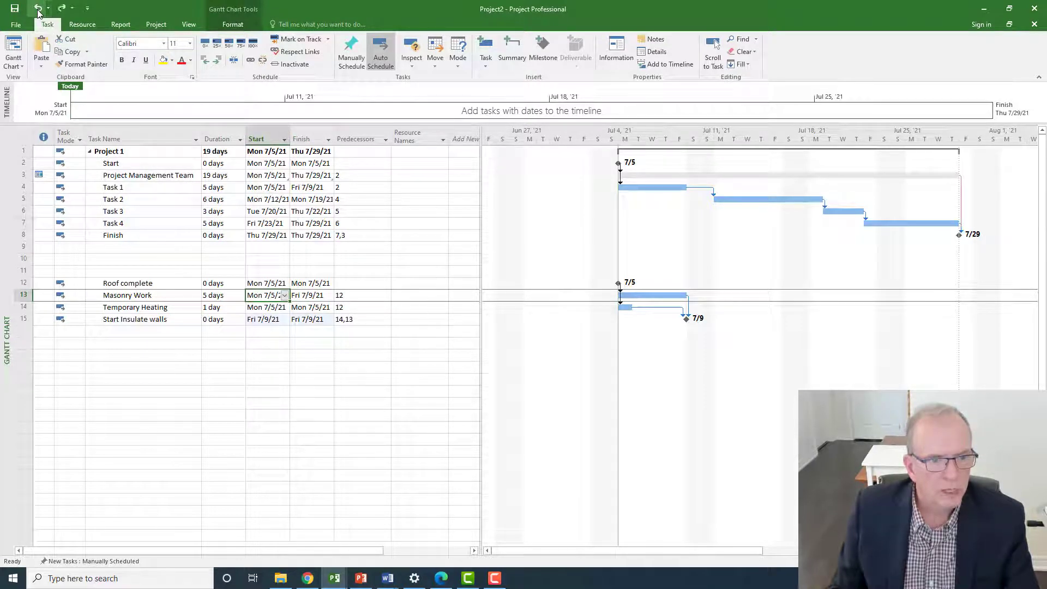
{"action": "left_click", "coordinate": [38, 10]}
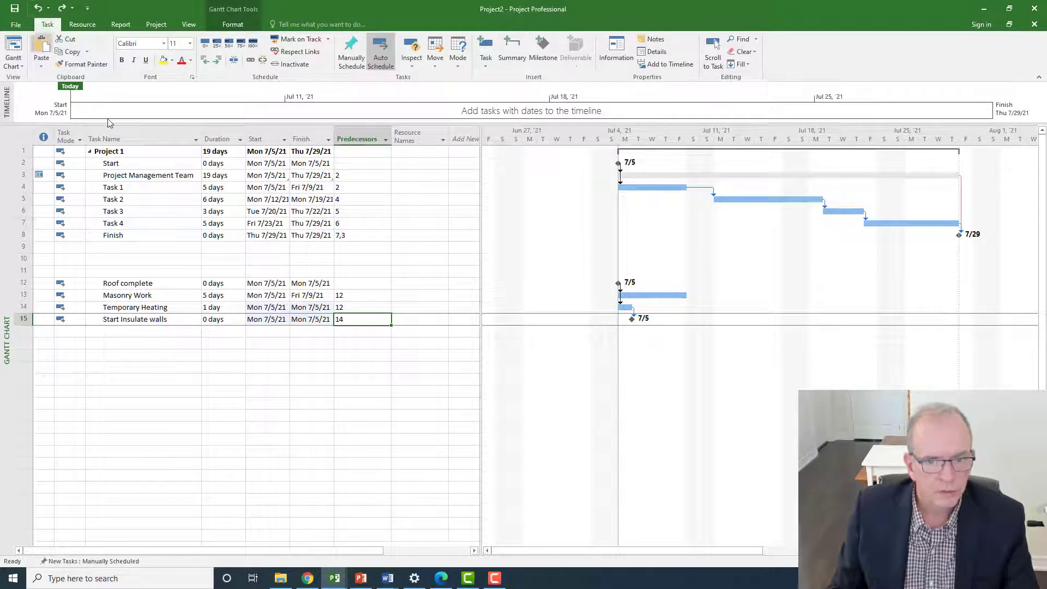
- Copy the finish date of Roof complete and paste it as a link into the start date of Temporary Heating
{"action": "left_click", "coordinate": [357, 308]}
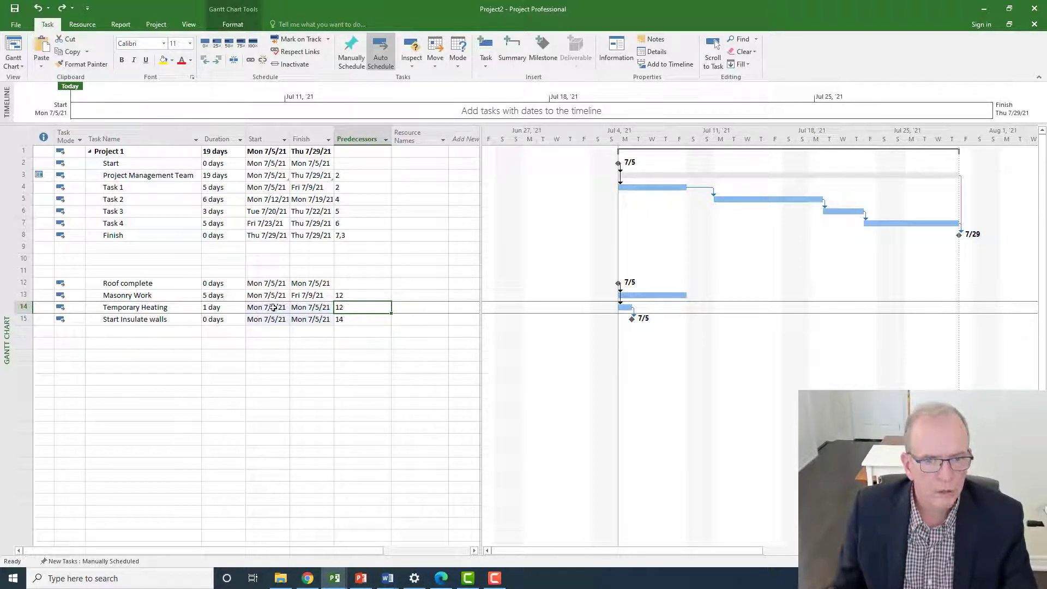
{"action": "left_click", "coordinate": [273, 307]}
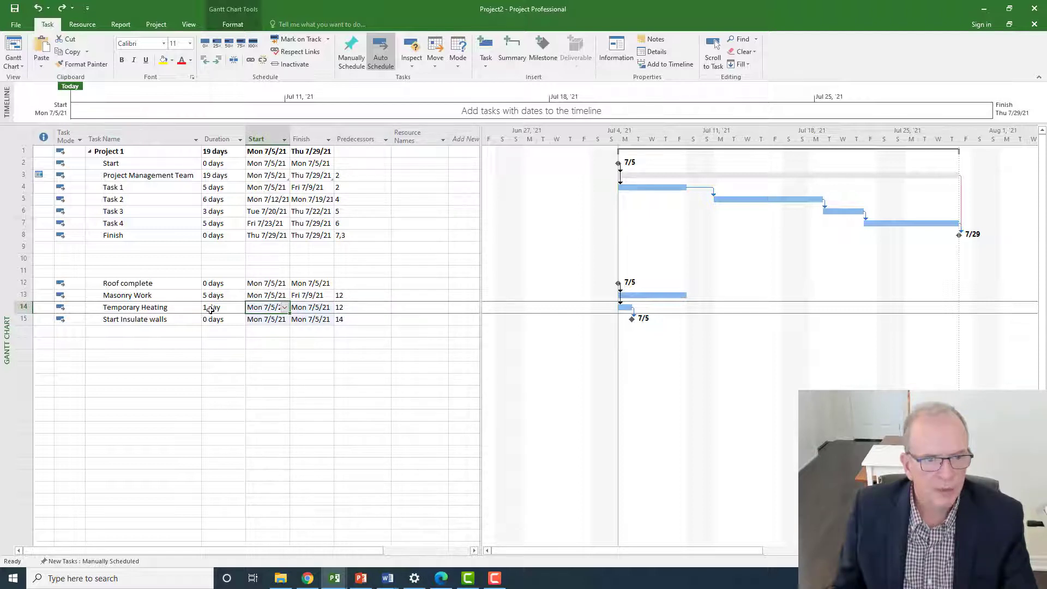
{"action": "left_click", "coordinate": [267, 296]}
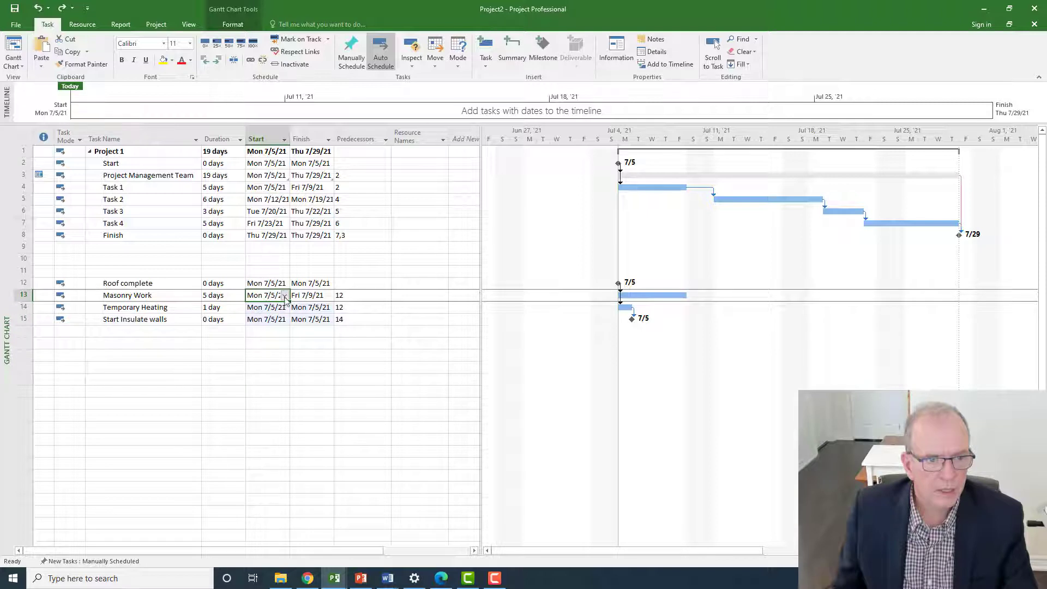
{"action": "left_click", "coordinate": [307, 283]}
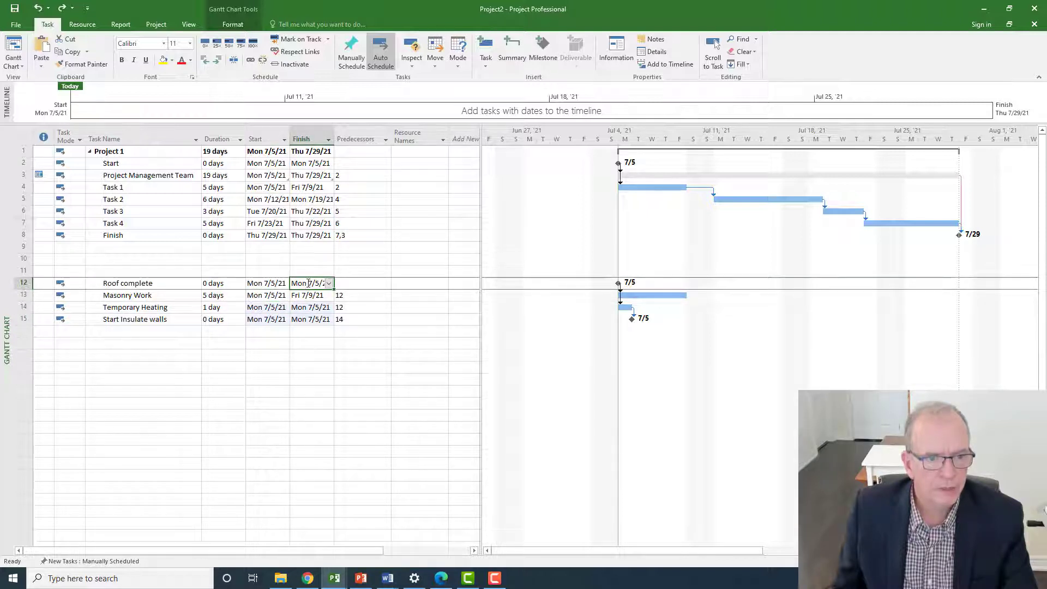
{"action": "right_click", "coordinate": [308, 283]}
{"action": "left_click", "coordinate": [313, 303]}
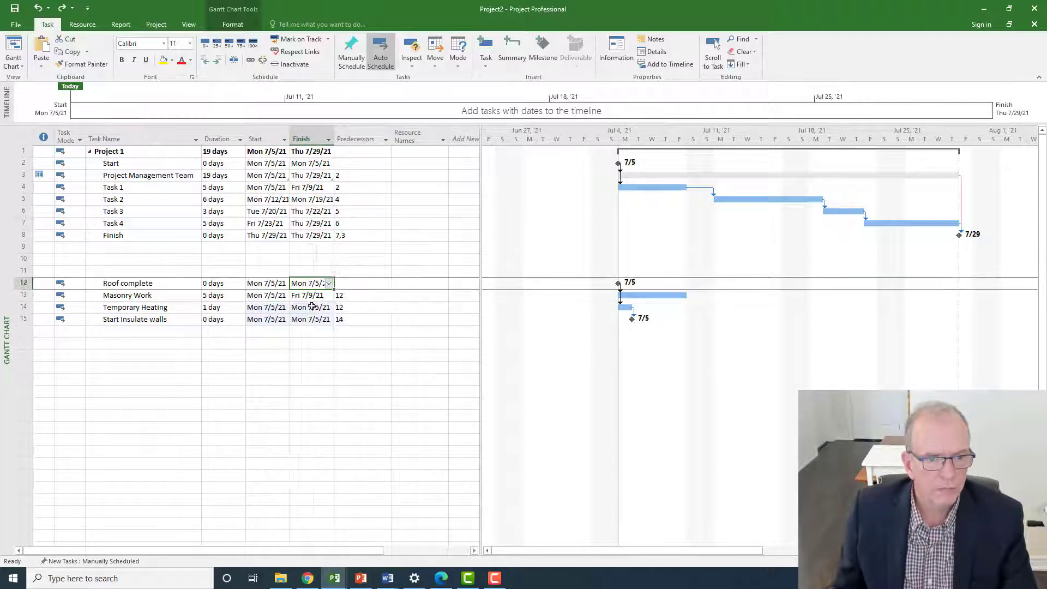
{"action": "left_click", "coordinate": [268, 309]}
{"action": "right_click", "coordinate": [269, 308]}
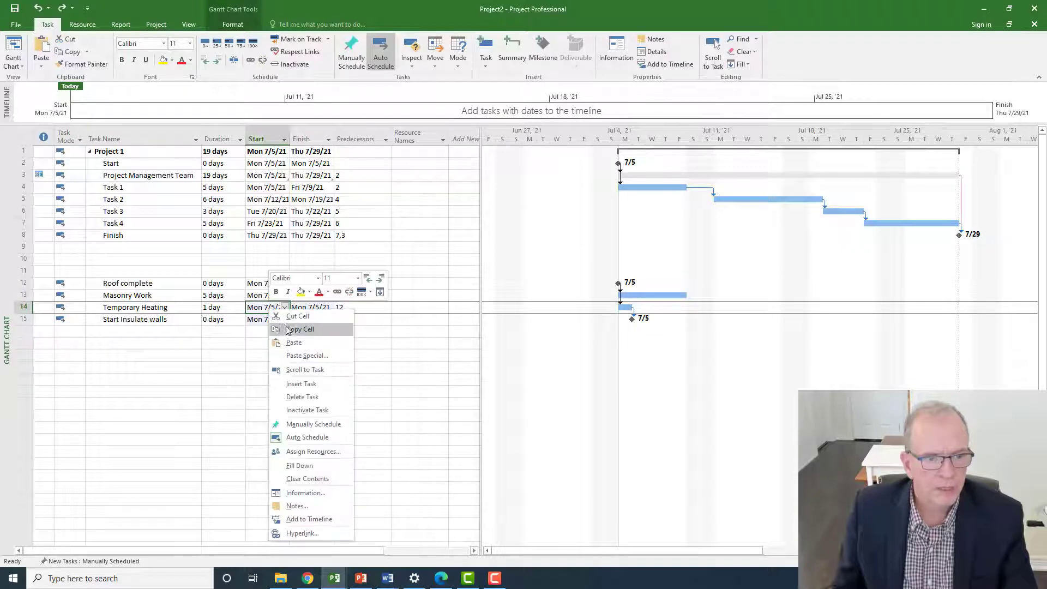
{"action": "left_click", "coordinate": [293, 355]}
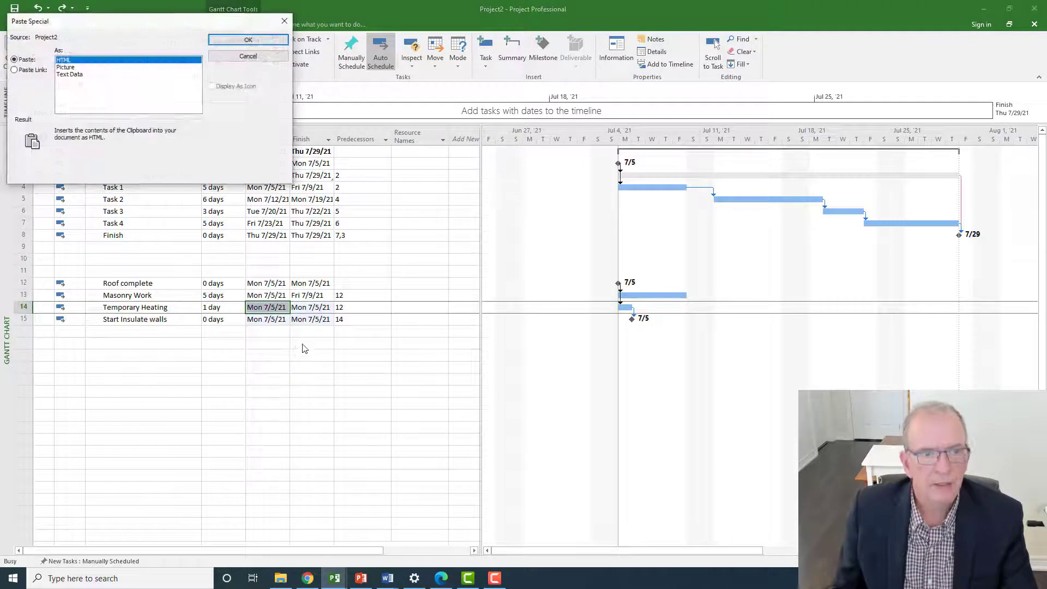
{"action": "left_click", "coordinate": [14, 71]}
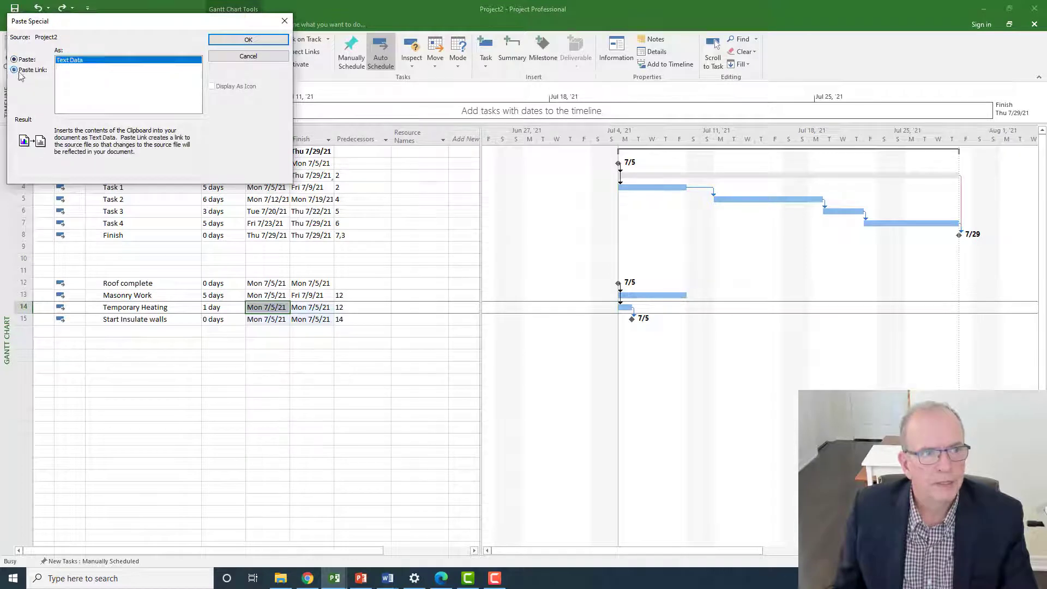
{"action": "left_click", "coordinate": [240, 44]}
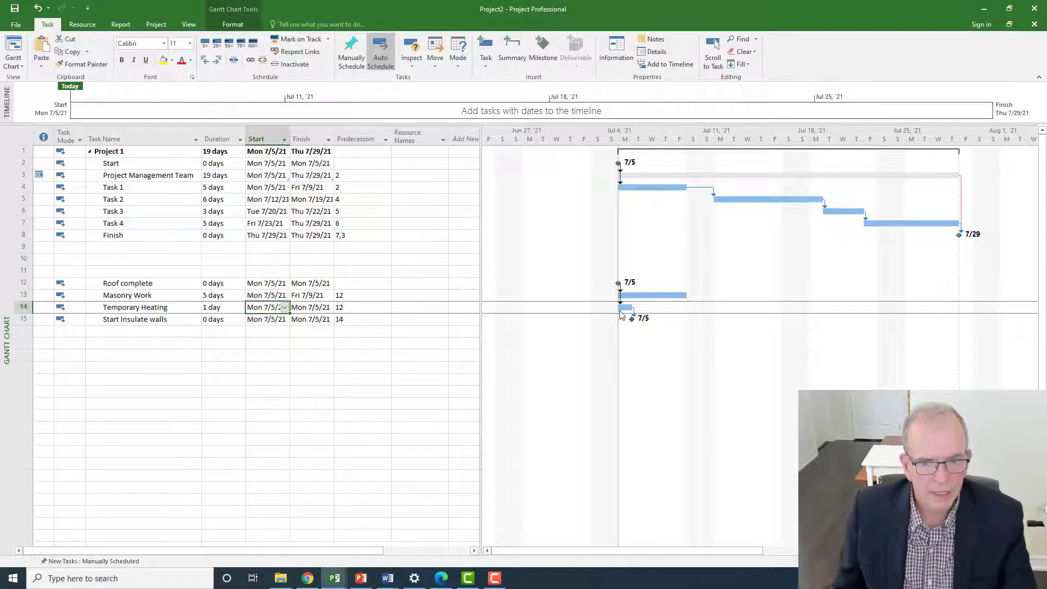
- Make both Masonry Work (13) and Temporary Heating (14) predecessors of Start Insulate walls
{"action": "left_click", "coordinate": [317, 295]}
{"action": "left_click", "coordinate": [359, 319]}
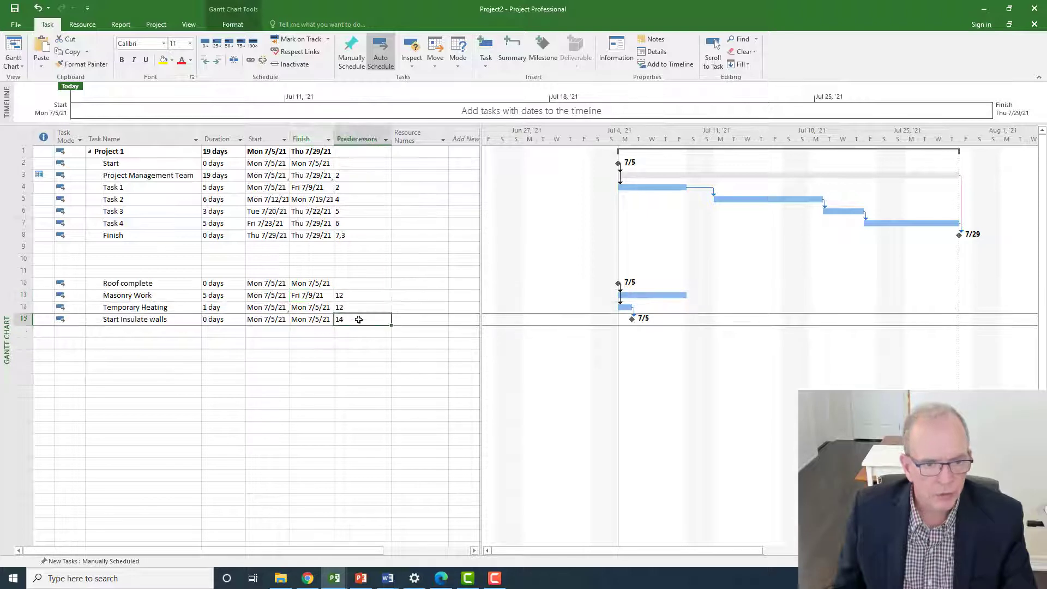
{"action": "type", "text": "1"}
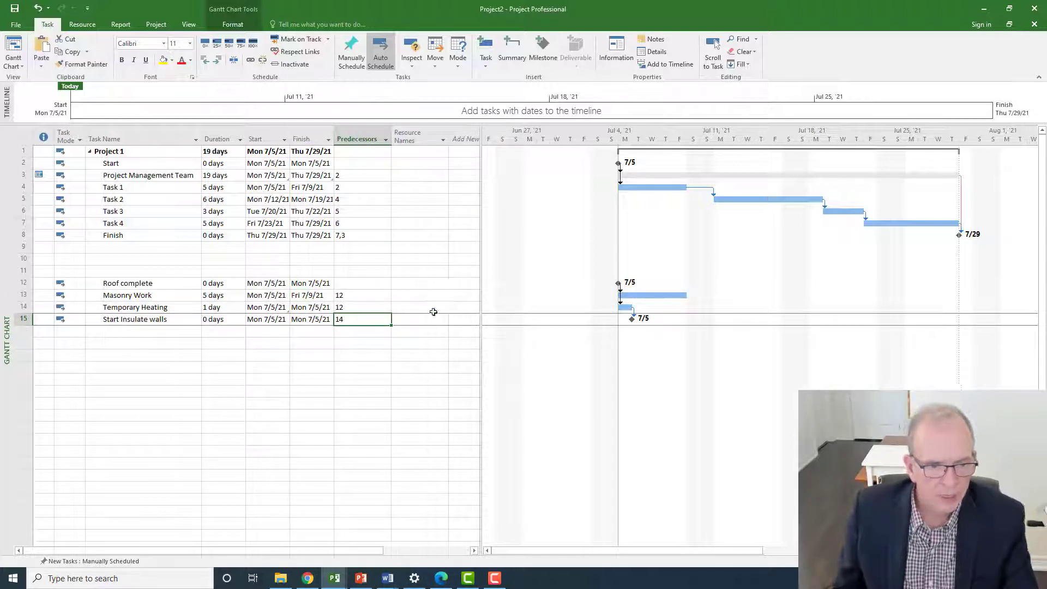
{"action": "type", "text": "3"}
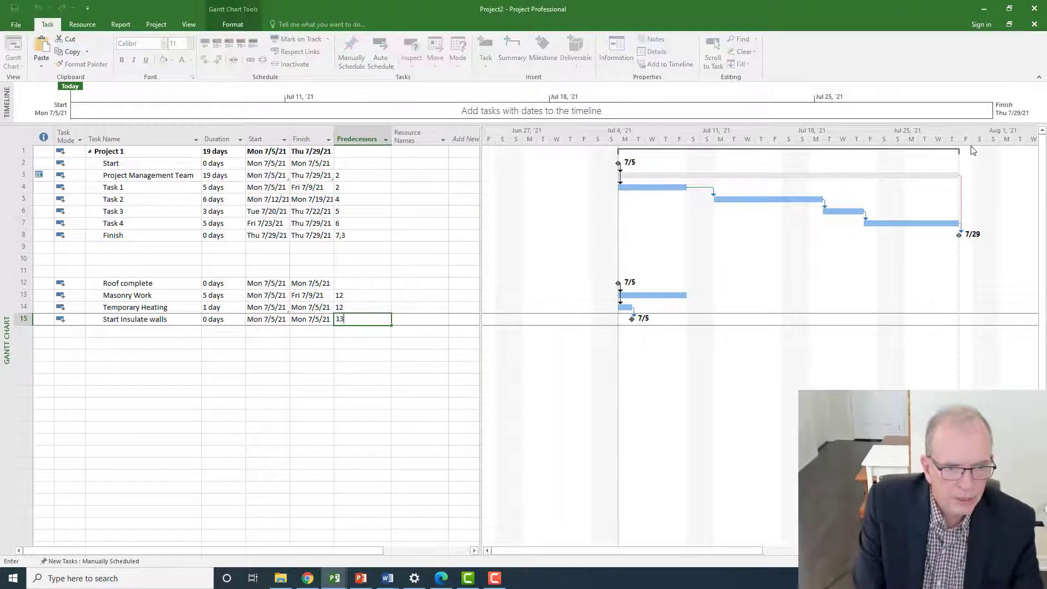
{"action": "type", "text": ",14"}
{"action": "key", "text": "Return"}
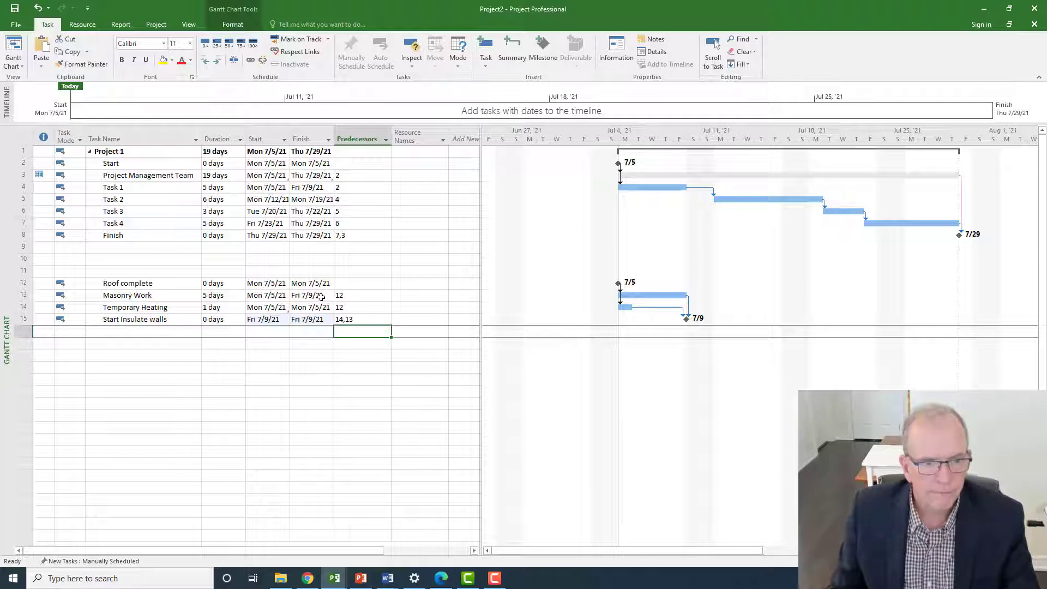
- Copy the finish date of Masonry Work and paste it as a link into the finish date of Temporary Heating
{"action": "left_click", "coordinate": [321, 297]}
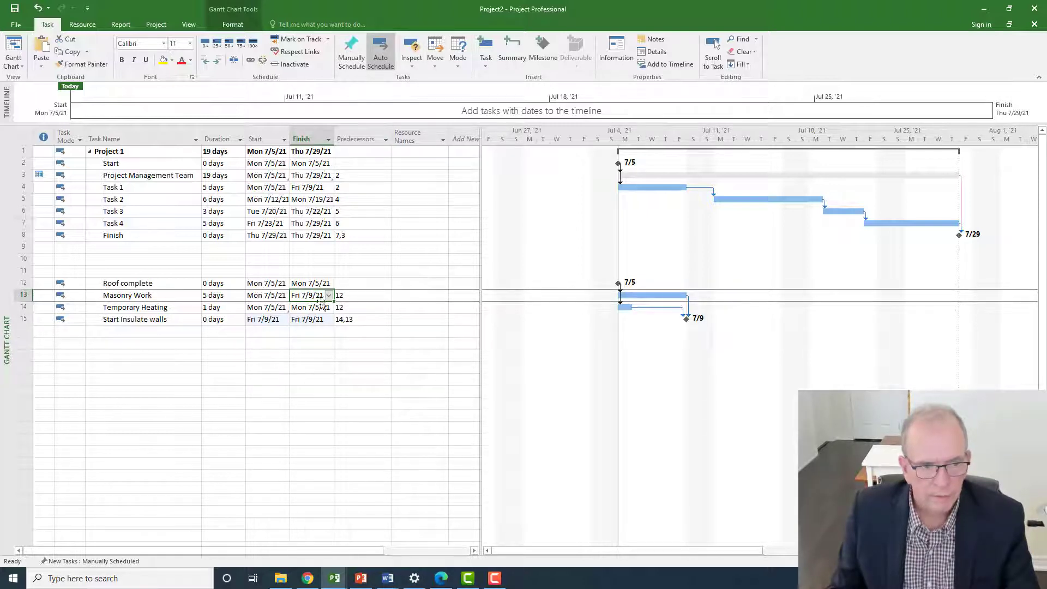
{"action": "right_click", "coordinate": [314, 296]}
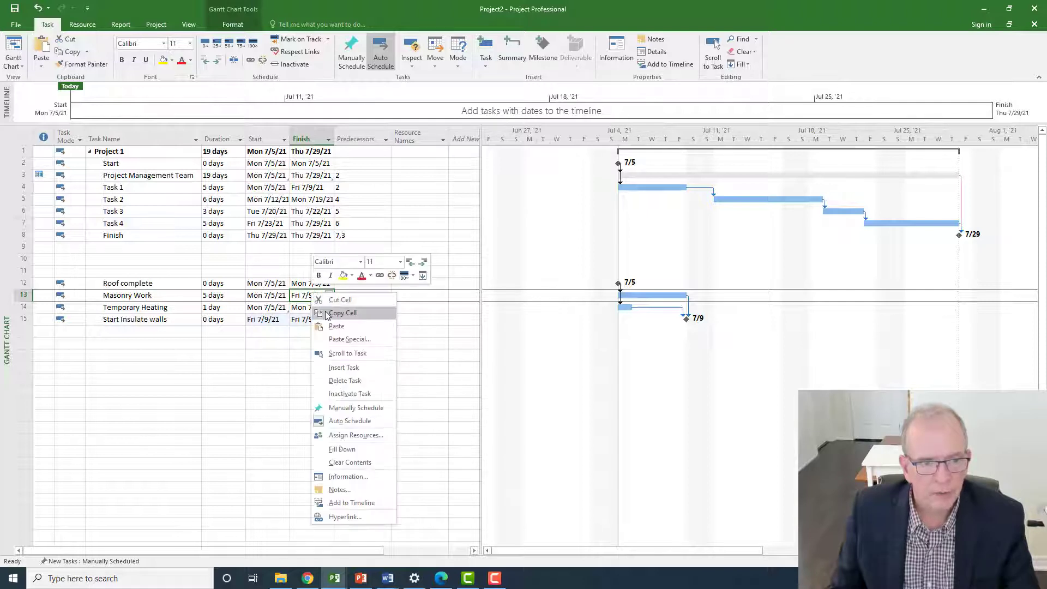
{"action": "key", "text": "Escape"}
{"action": "left_click", "coordinate": [316, 309]}
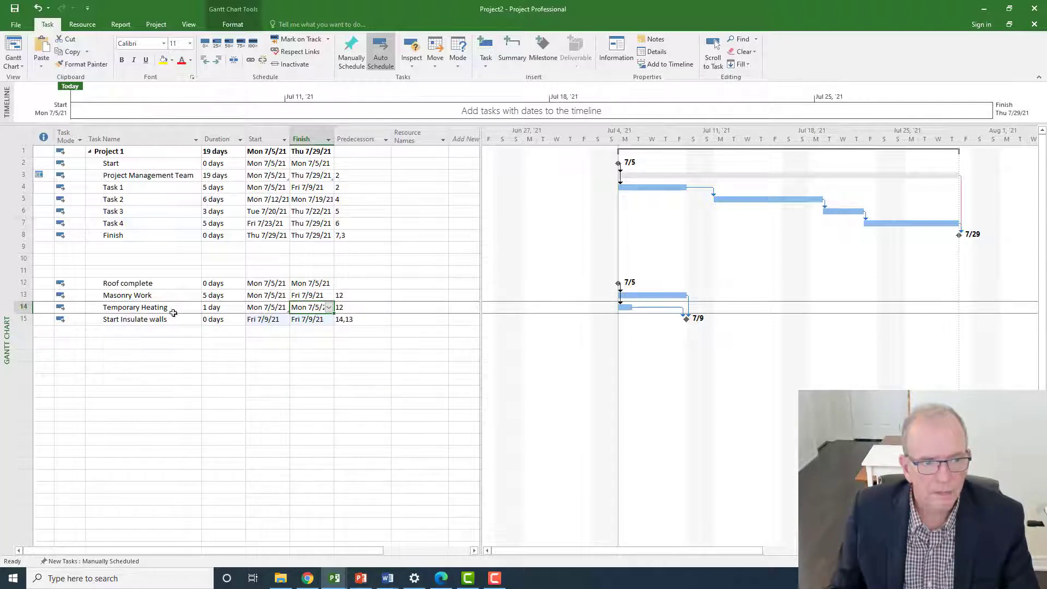
{"action": "right_click", "coordinate": [319, 308]}
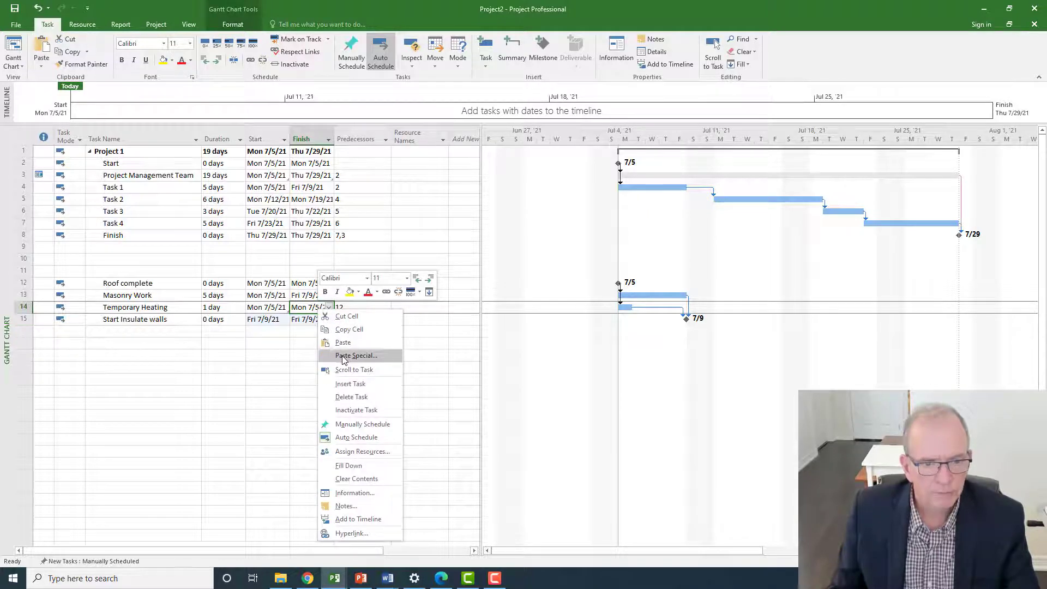
{"action": "left_click", "coordinate": [343, 357]}
{"action": "left_click_drag", "start_coordinate": [133, 27], "coordinate": [350, 106]}
{"action": "left_click", "coordinate": [210, 143]}
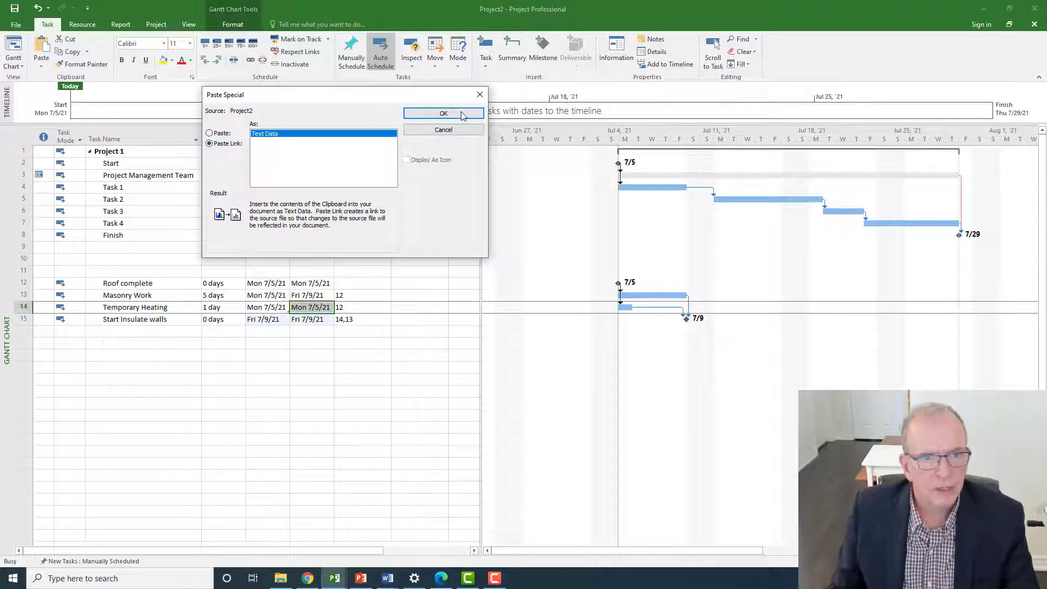
{"action": "left_click", "coordinate": [443, 114]}
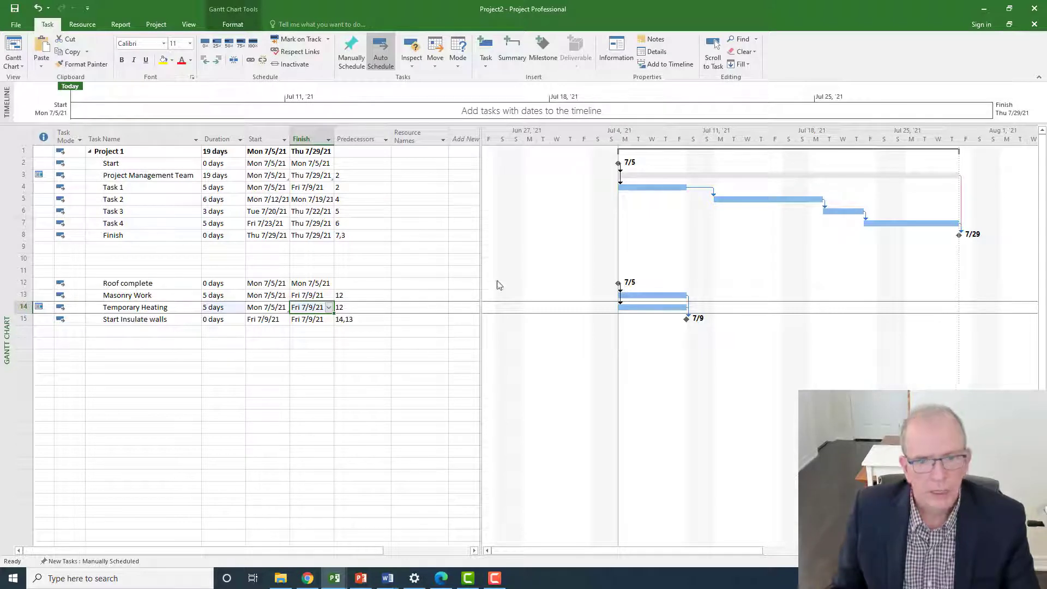
- Change the middle color of the Temporary Heating Gantt bar to light gray
{"action": "double_click", "coordinate": [632, 307]}
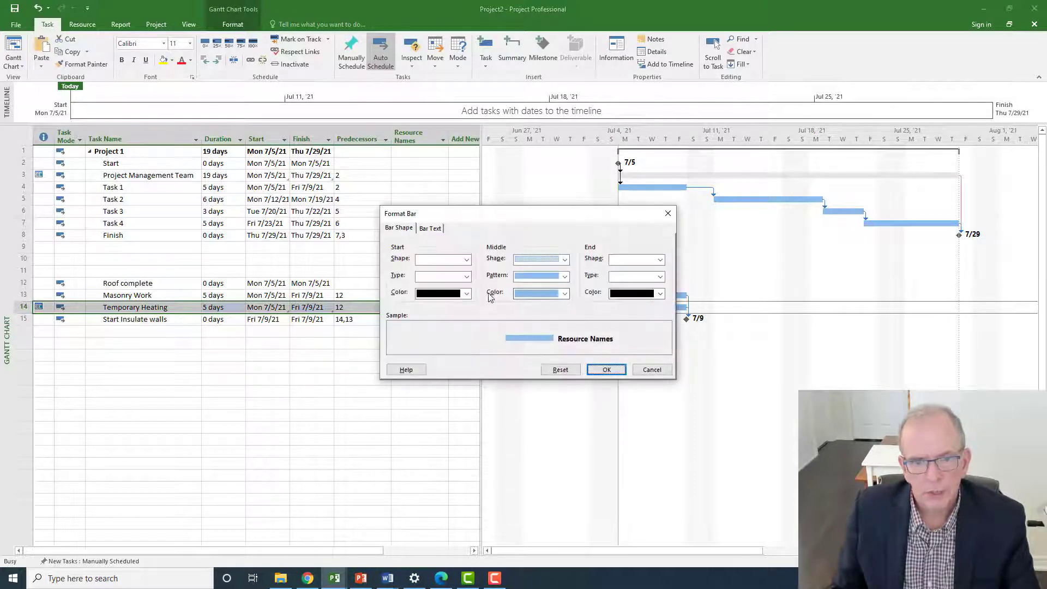
{"action": "left_click", "coordinate": [564, 293]}
{"action": "left_click", "coordinate": [533, 334]}
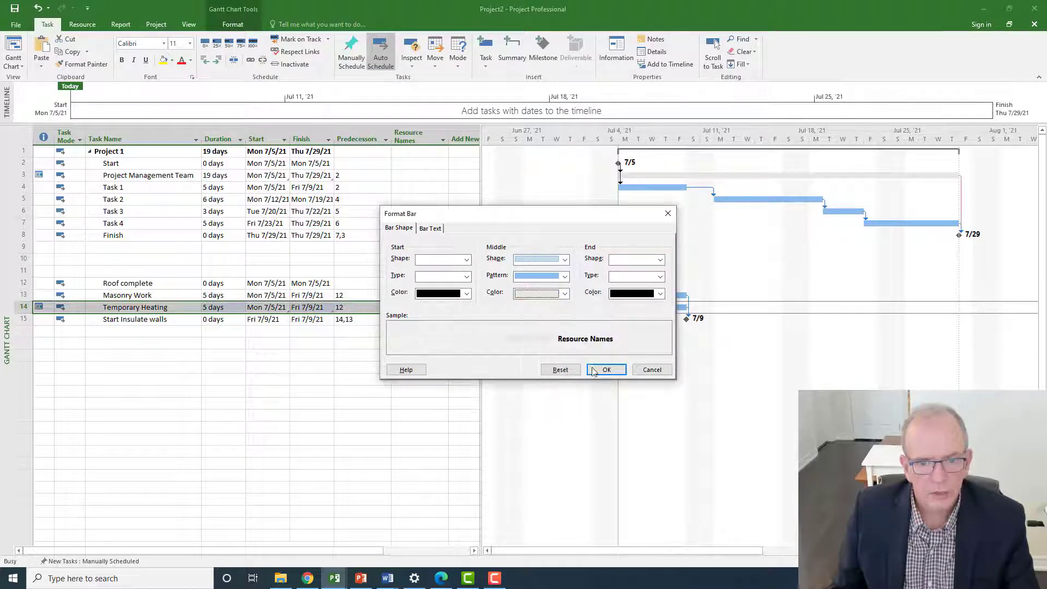
{"action": "left_click", "coordinate": [607, 371]}
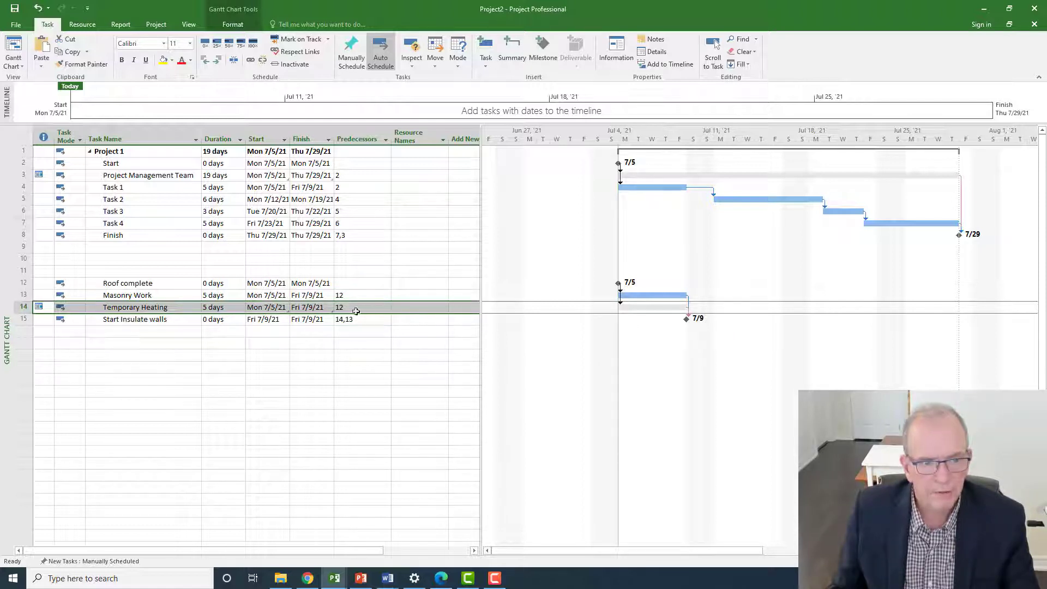
- Increase the duration of Masonry Work to 8 days to test the linked Temporary Heating dates
{"action": "left_click", "coordinate": [234, 295]}
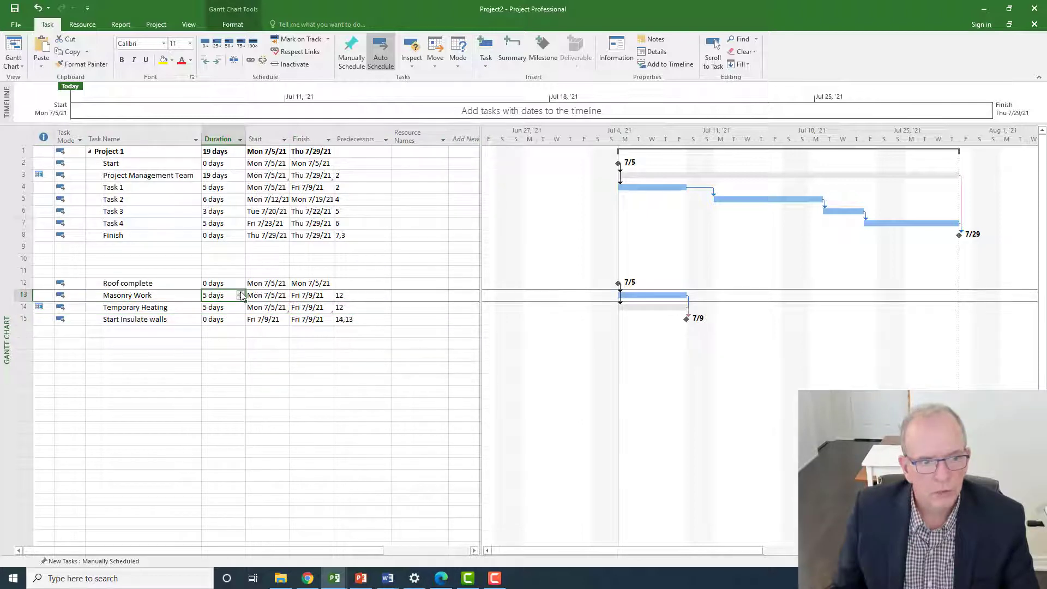
{"action": "left_click", "coordinate": [240, 294]}
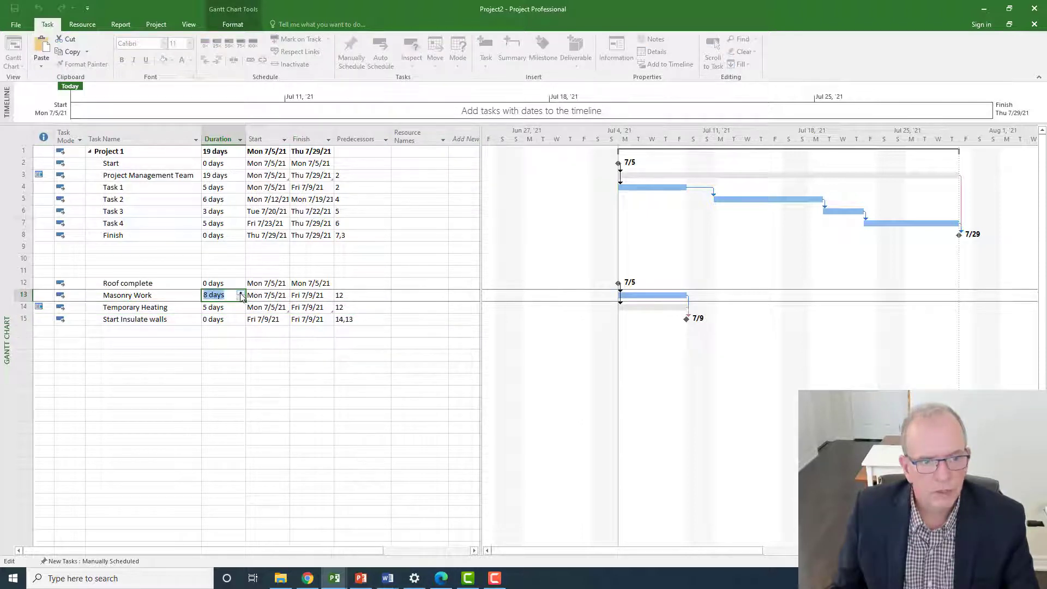
{"action": "left_click", "coordinate": [229, 341]}
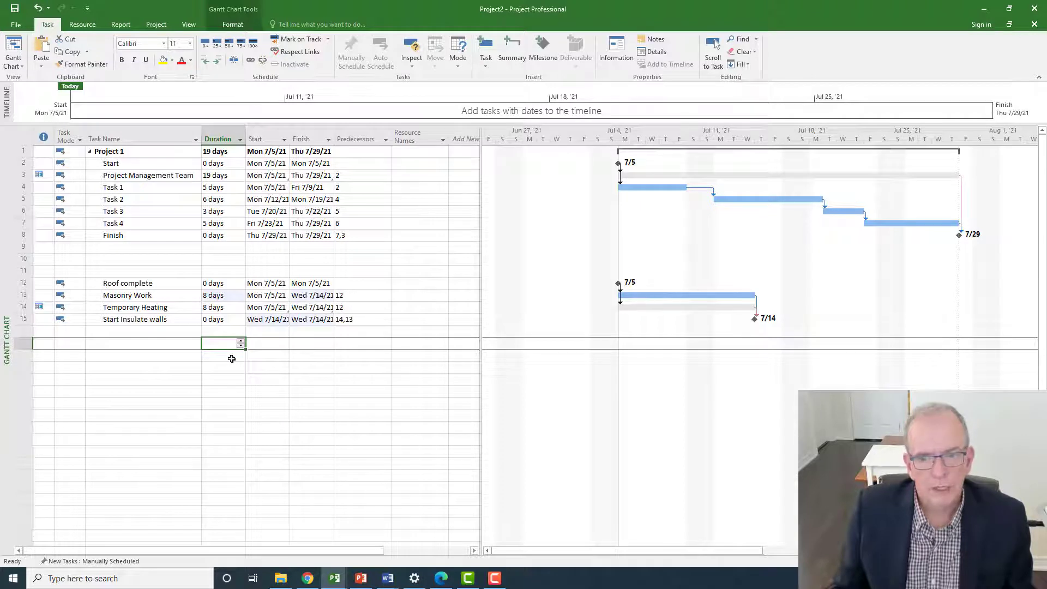
- Reduce the duration of Masonry Work to 7 days
{"action": "left_click", "coordinate": [224, 295]}
{"action": "left_click", "coordinate": [241, 297]}
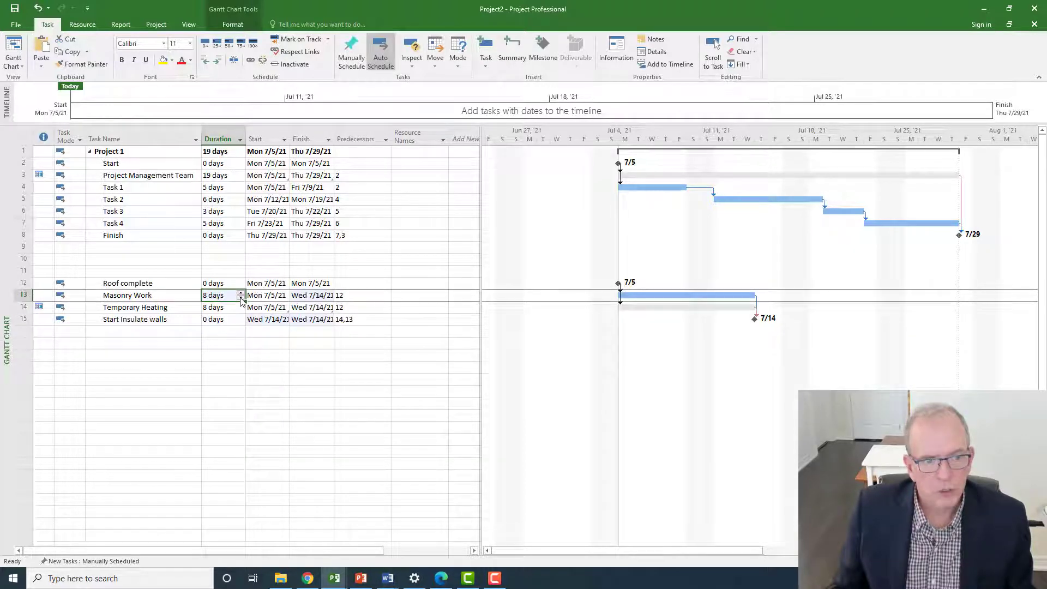
{"action": "left_click", "coordinate": [232, 335]}
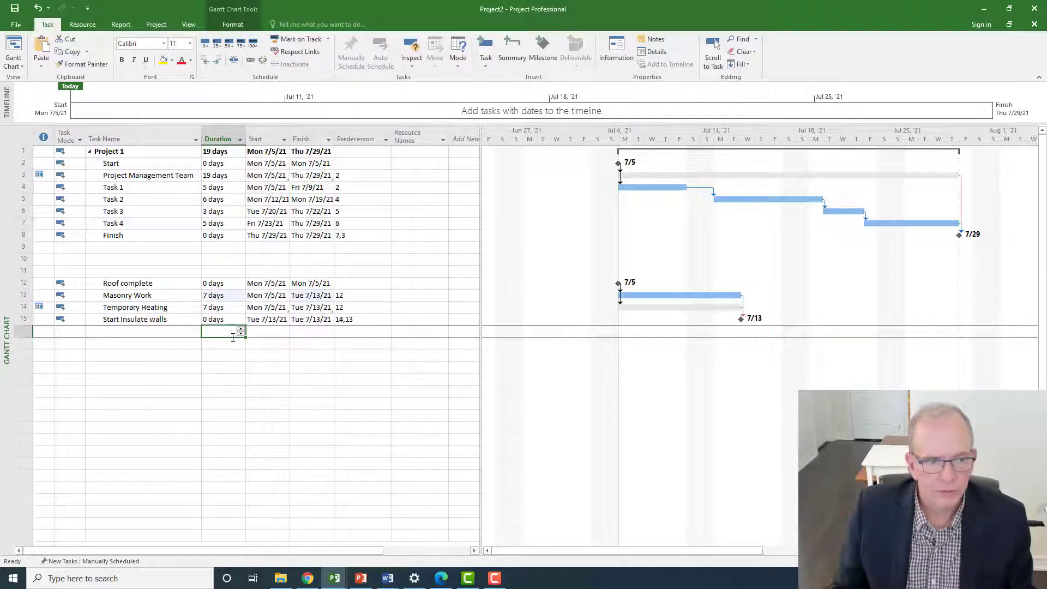
- Extend the duration of Masonry Work to 10 days
{"action": "left_click", "coordinate": [233, 295]}
{"action": "left_click", "coordinate": [241, 293]}
{"action": "left_click", "coordinate": [241, 293]}
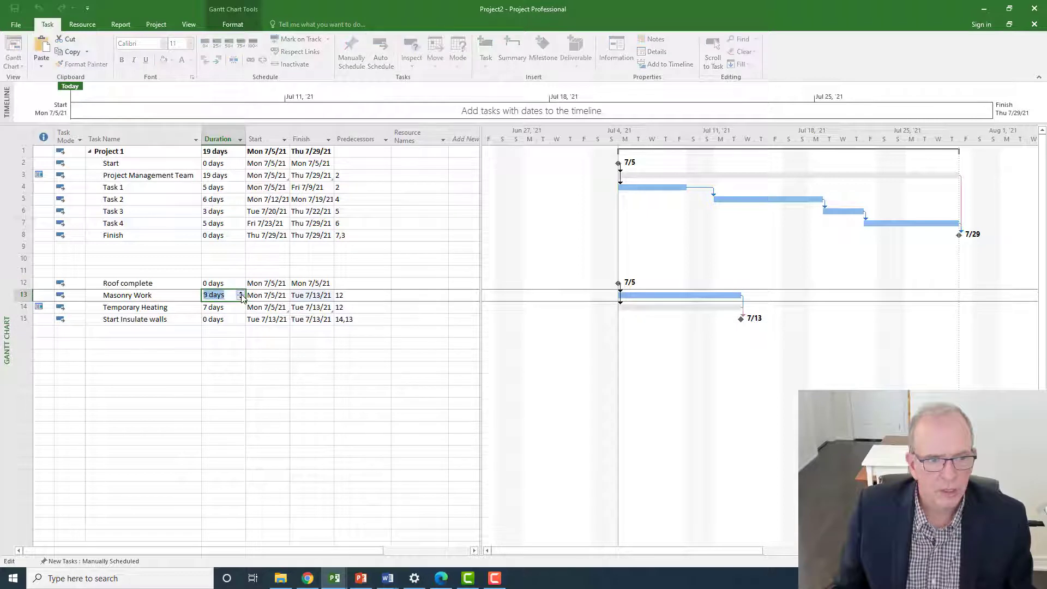
{"action": "left_click", "coordinate": [240, 293]}
{"action": "left_click", "coordinate": [240, 337]}
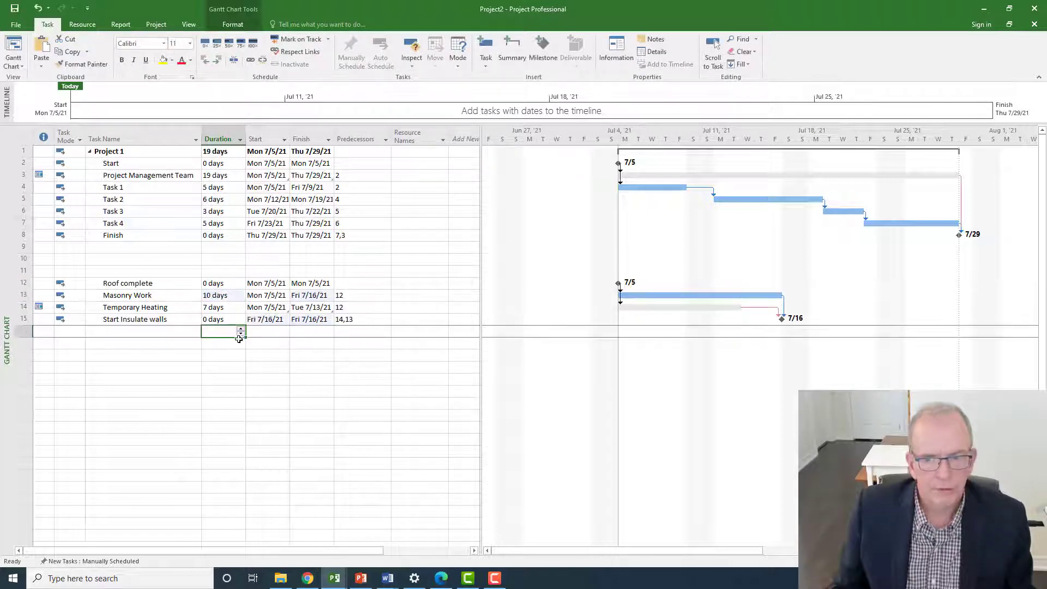